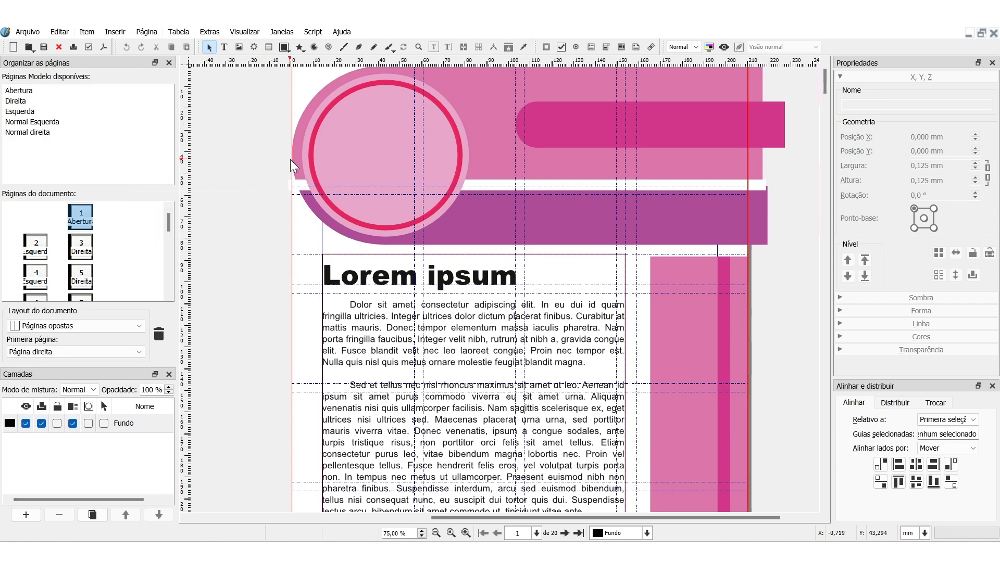
Step: Insert a table of 10 rows and 6 columns, about 182 × 178 mm, in the empty area below the text on page 12
scroll(388, 284, "down", 10)
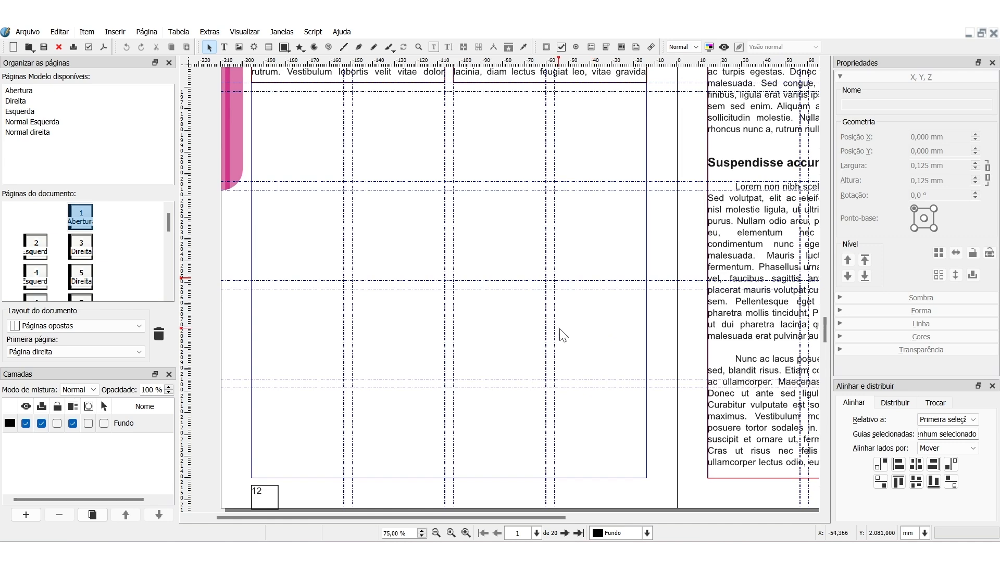
left_click(269, 47)
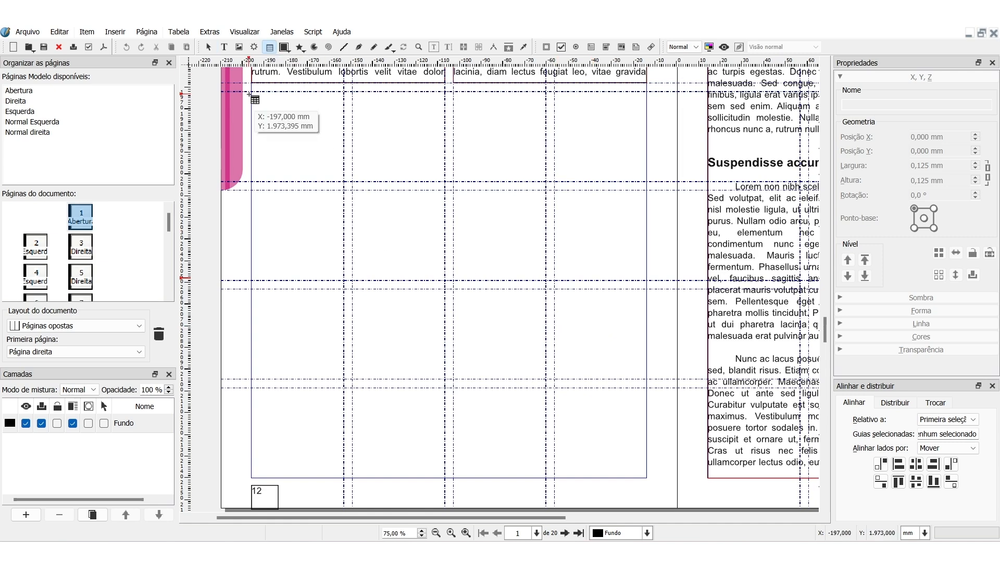
left_click_drag(253, 88, 647, 480)
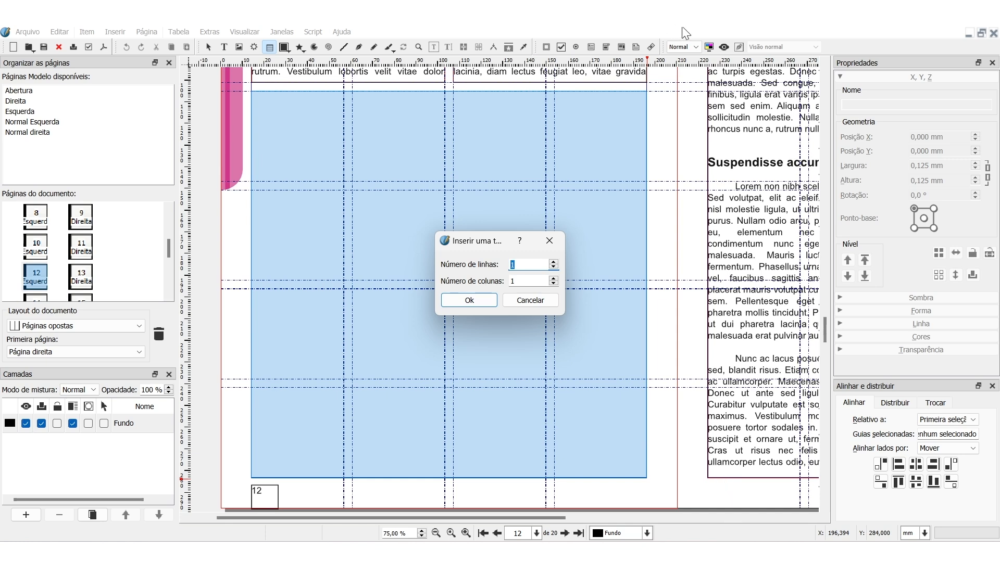
left_click(553, 278)
left_click(553, 279)
left_click(553, 279)
left_click(553, 262)
left_click(553, 263)
left_click(553, 263)
left_click(553, 262)
left_click(469, 300)
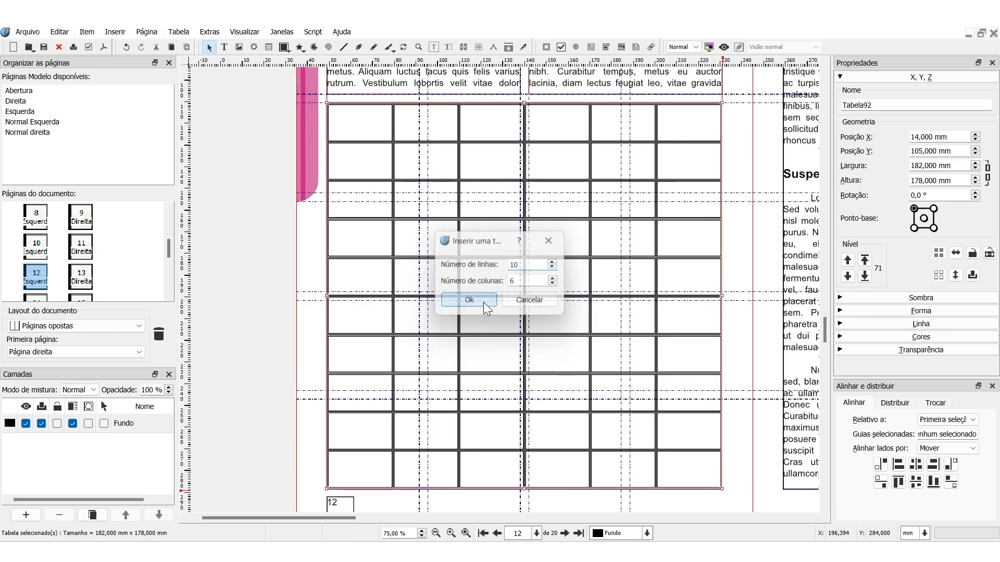
Step: Open the table's content properties and compare the options offered for selected cells and for the whole table
right_click(333, 214)
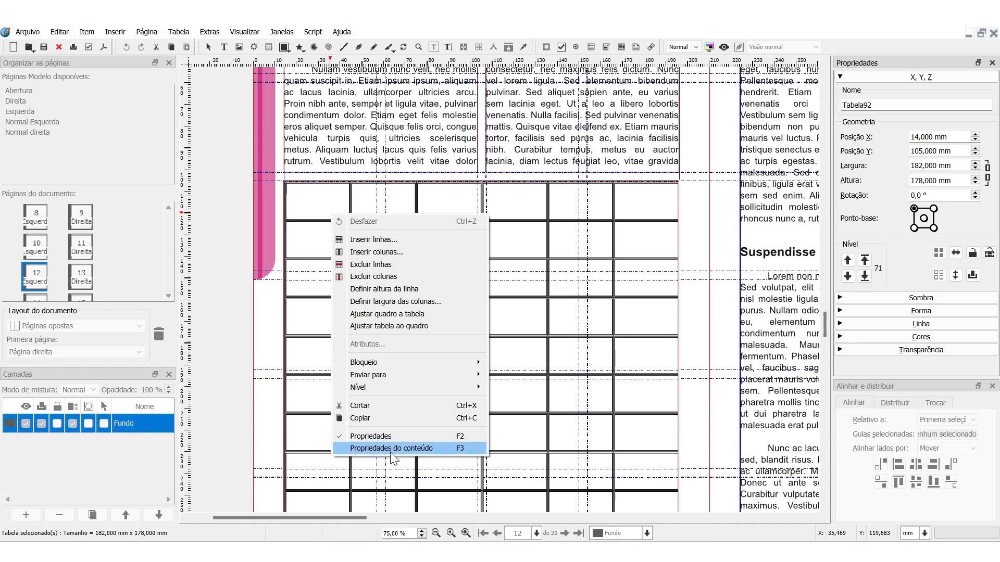
left_click(391, 450)
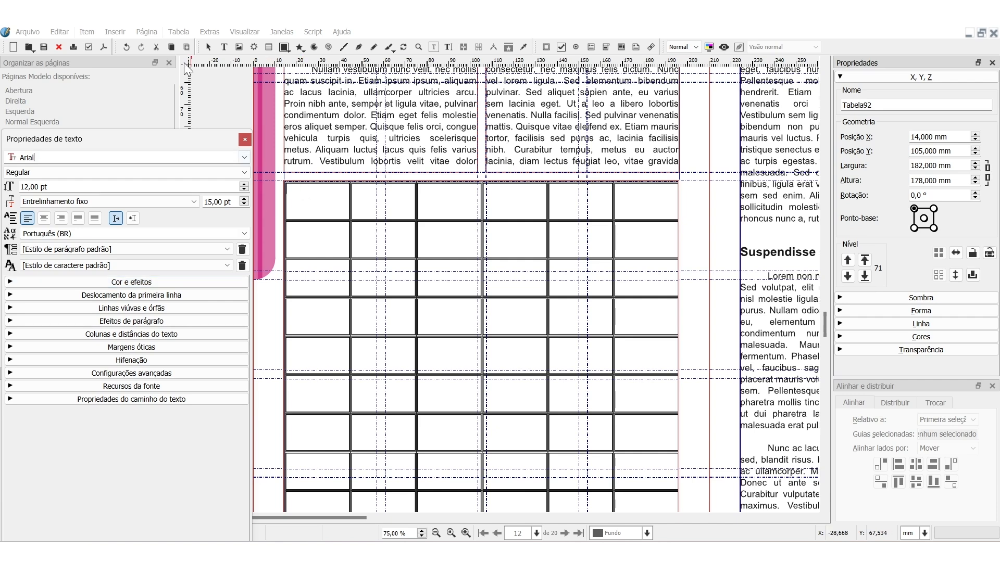
left_click(305, 209)
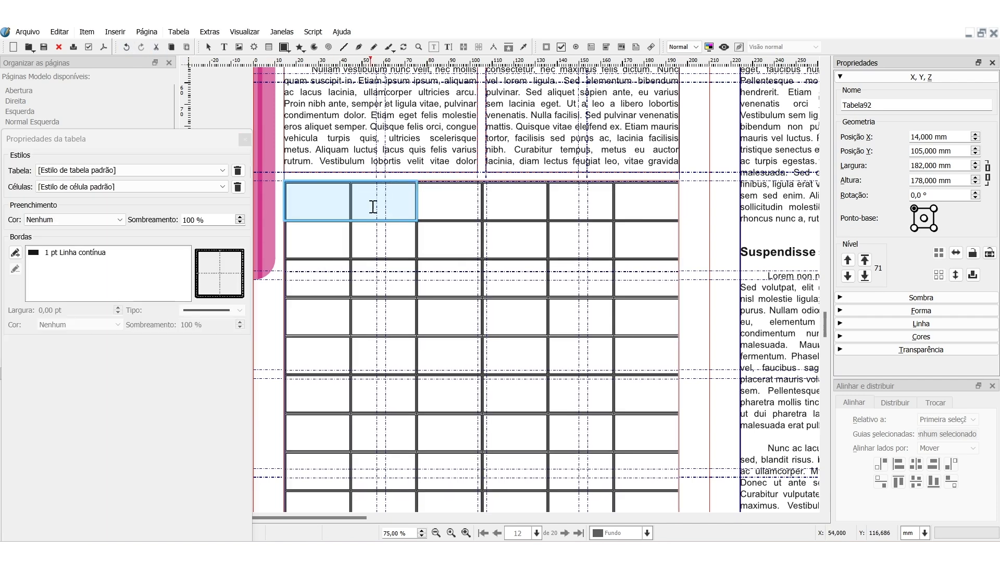
left_click_drag(348, 204, 380, 214)
mouse_move(153, 143)
left_mouse_down()
mouse_move(132, 152)
mouse_move(161, 143)
left_mouse_up()
left_click(209, 47)
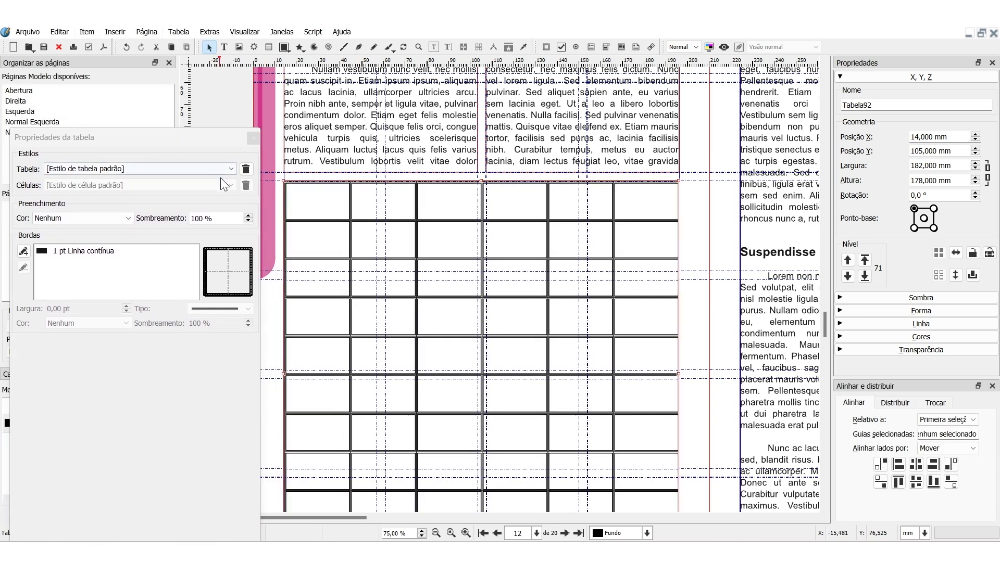
left_click(277, 344)
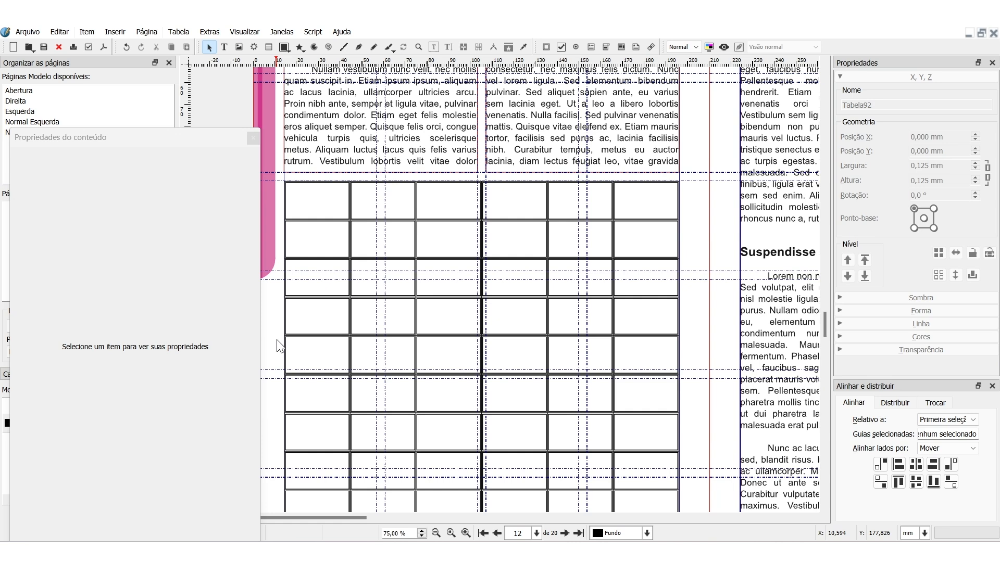
left_click(364, 279)
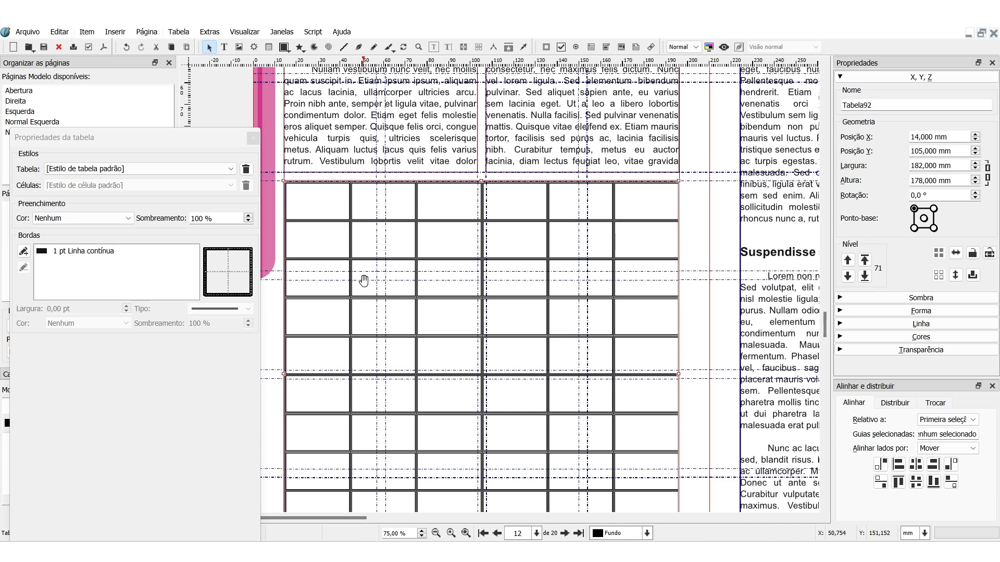
Step: Fill all cells of the table's first row with Yellow
double_click(324, 205)
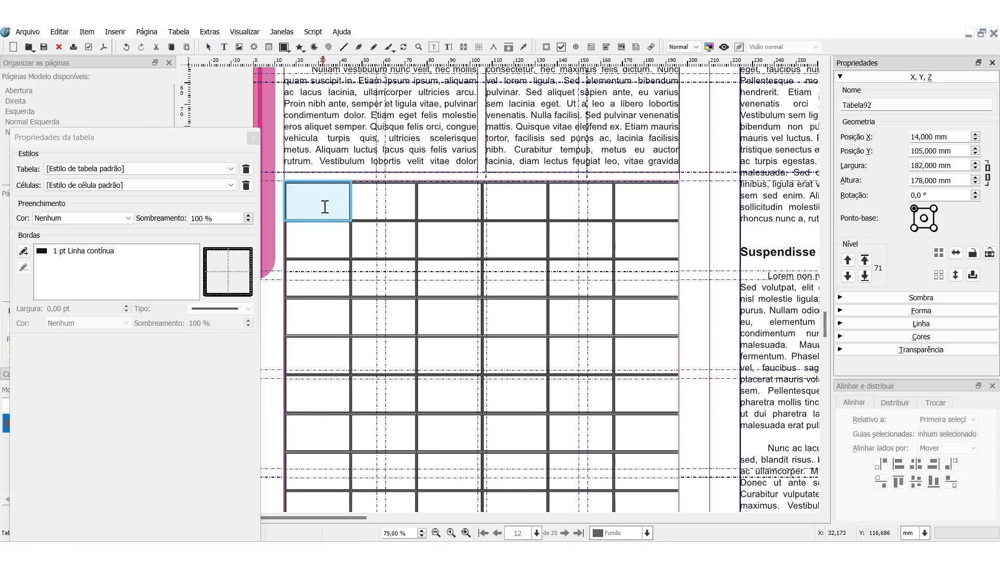
left_click_drag(346, 205, 631, 212)
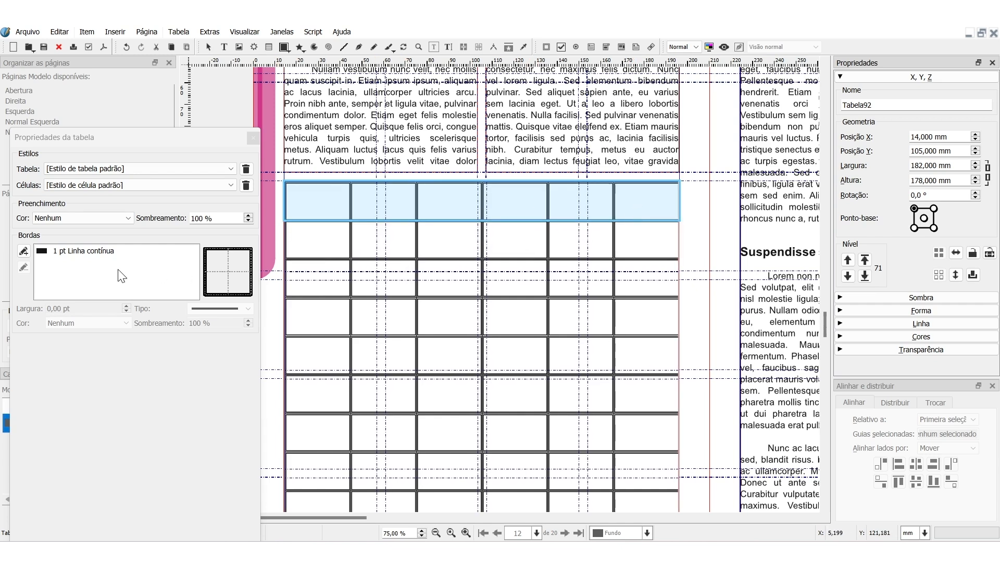
left_click(145, 254)
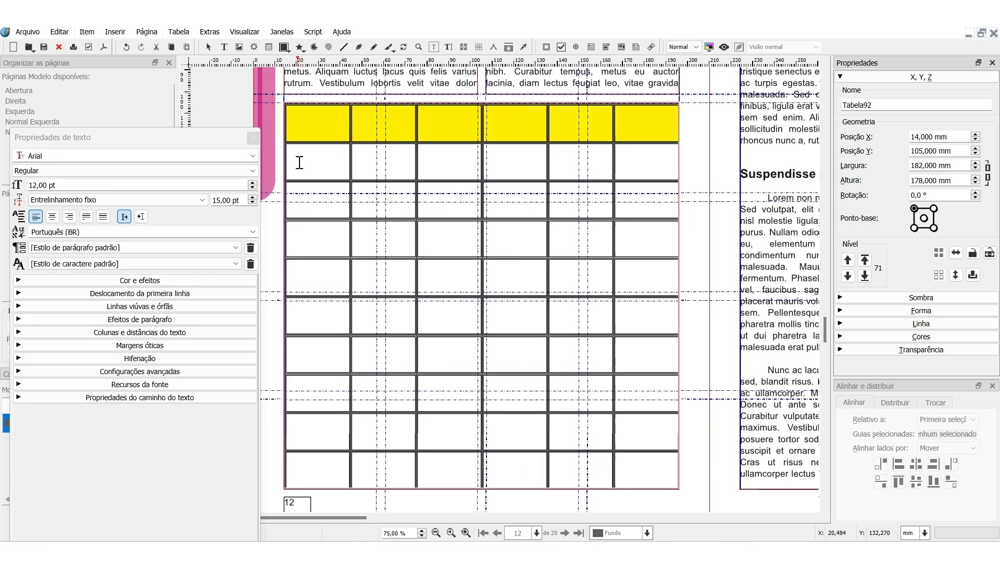
Step: Fill the first-column cells below the yellow header row with Black at 25 % shading
left_click_drag(299, 161, 318, 472)
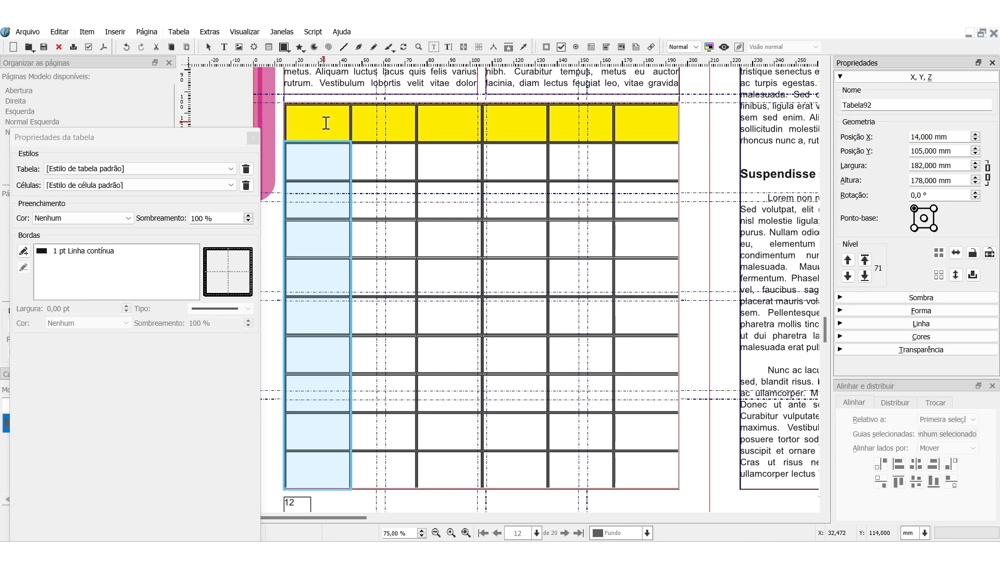
left_click(120, 218)
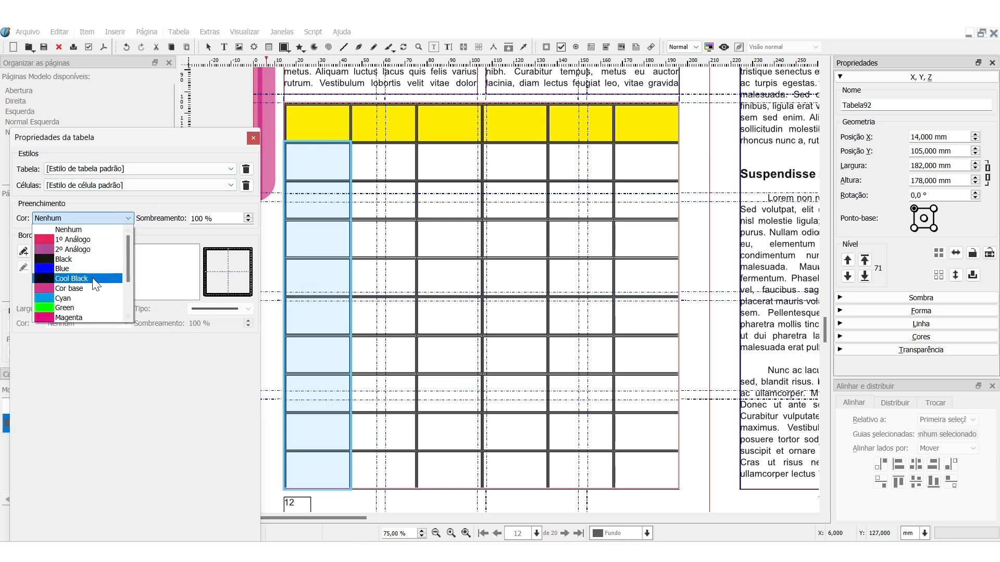
left_click(92, 263)
left_click(249, 221)
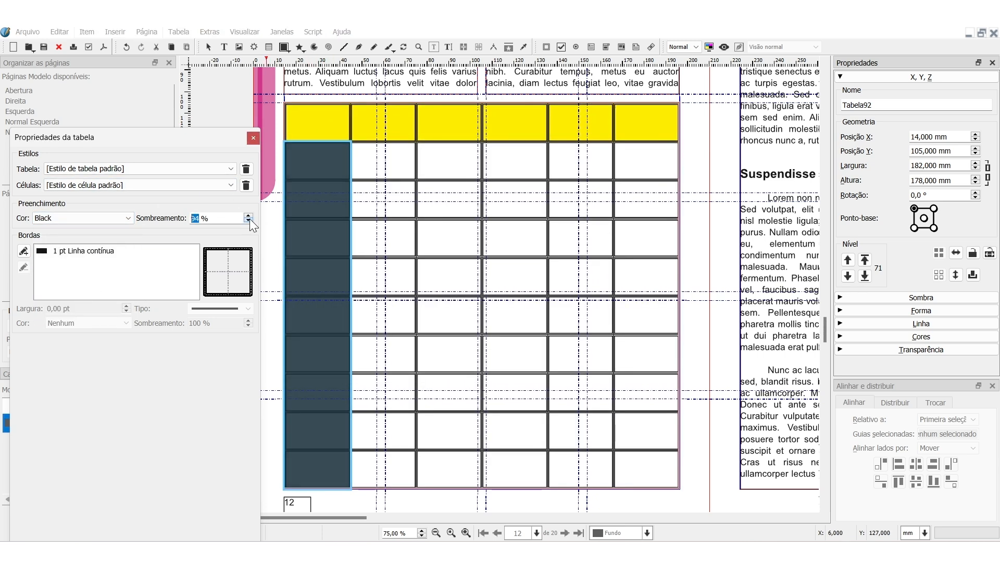
left_click(249, 221)
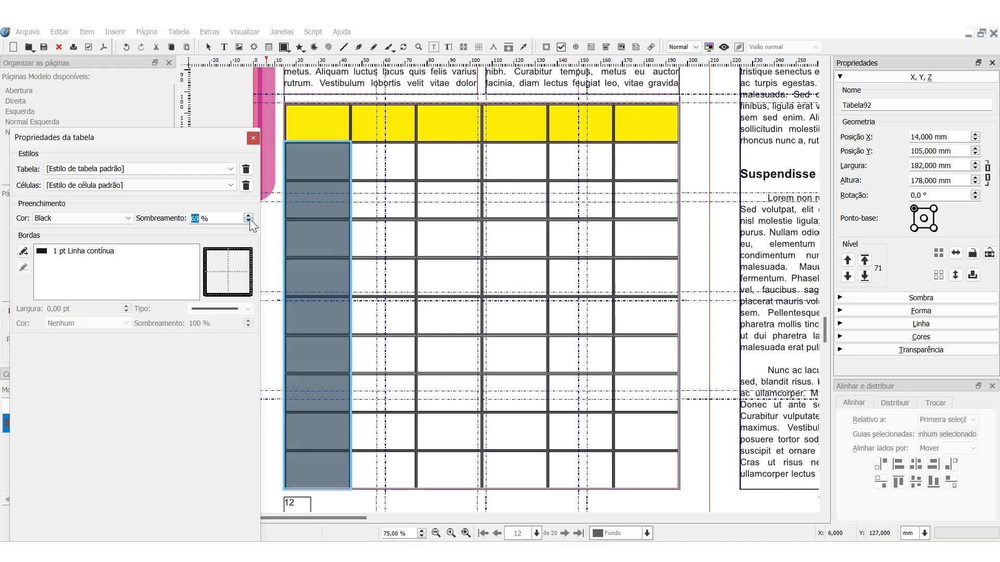
left_click(249, 221)
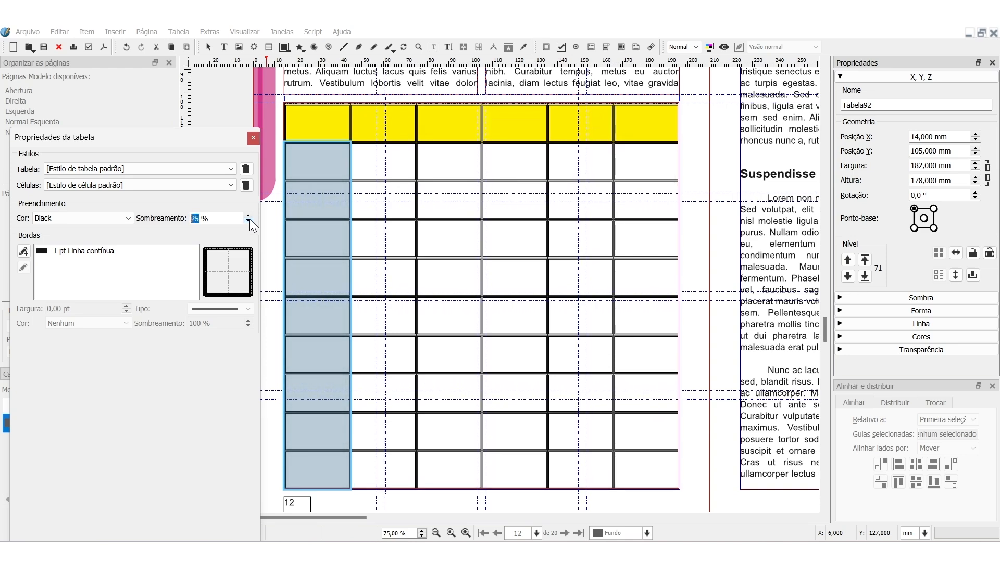
left_click(333, 243)
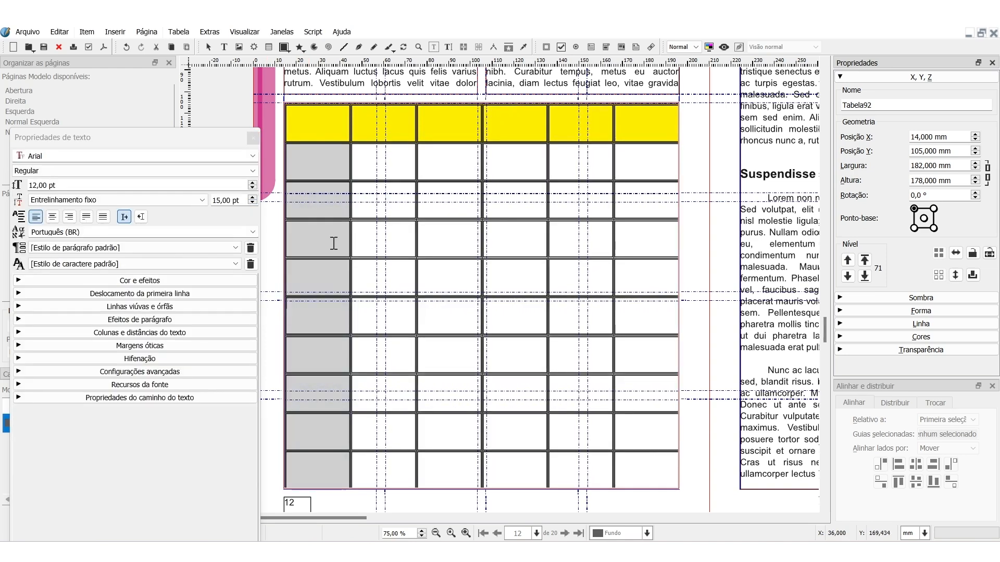
Step: Enter "gjgjugukui" in the second column's cell below the header, centred horizontally with Central vertical alignment
left_click(386, 161)
left_click(52, 217)
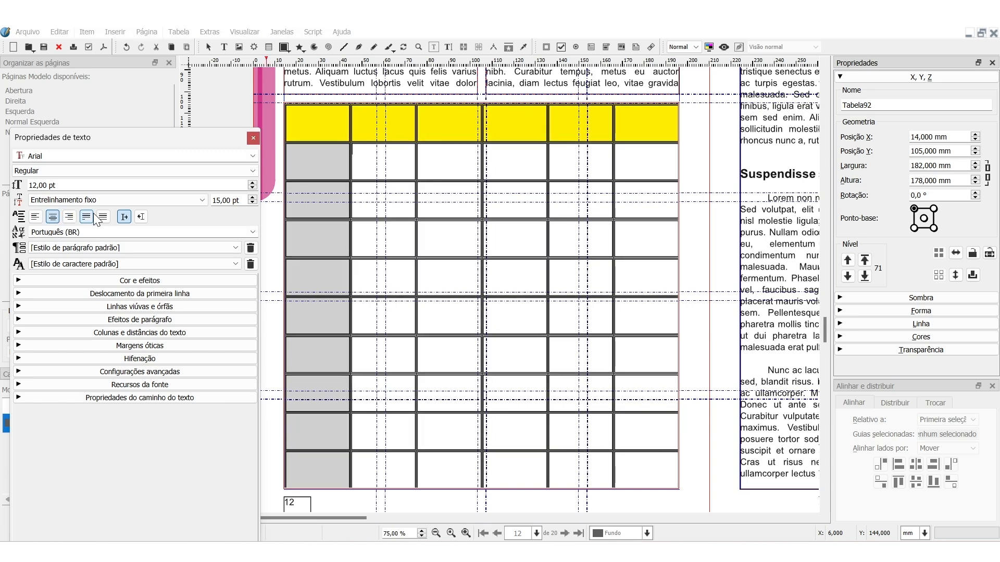
left_click(197, 333)
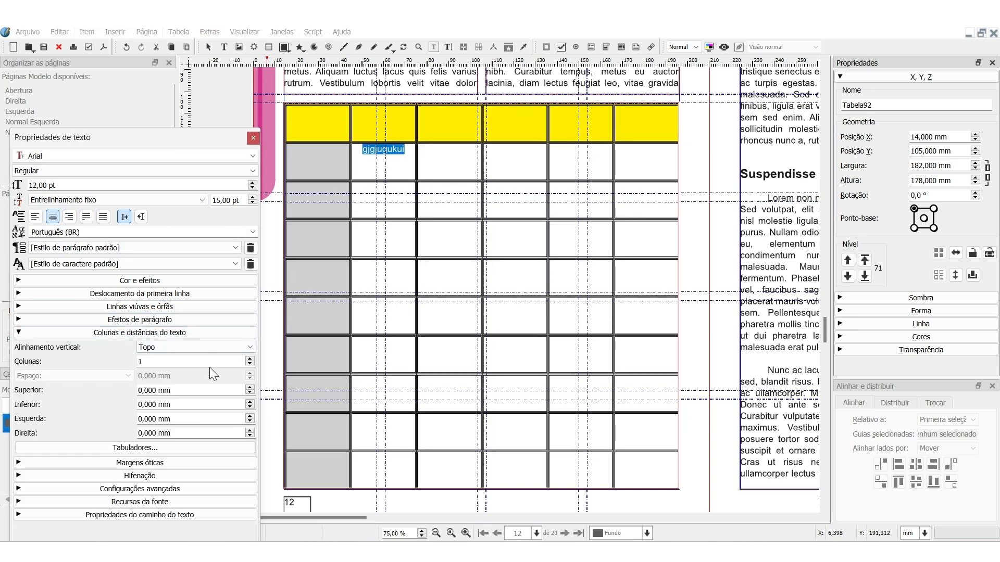
left_click(223, 346)
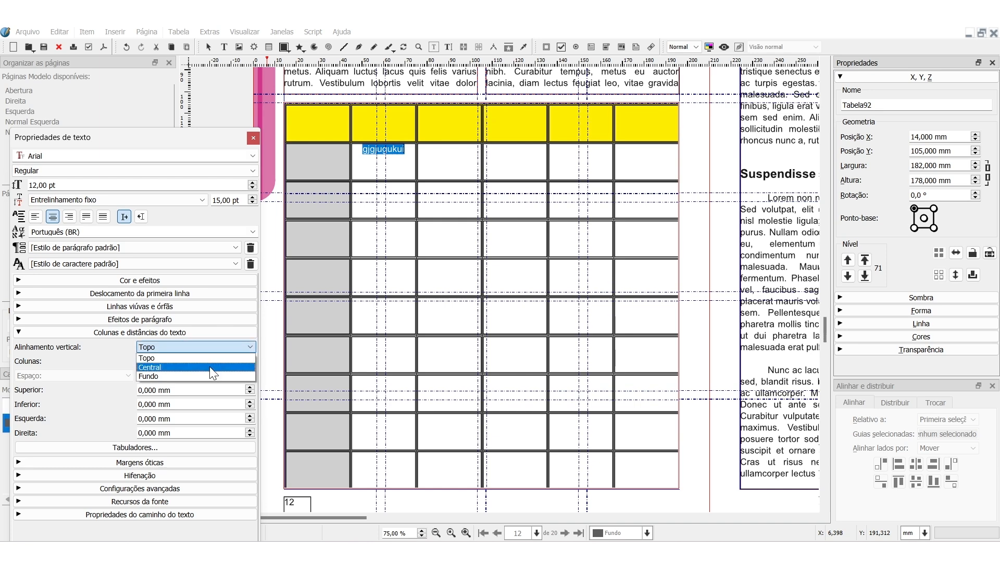
left_click(210, 359)
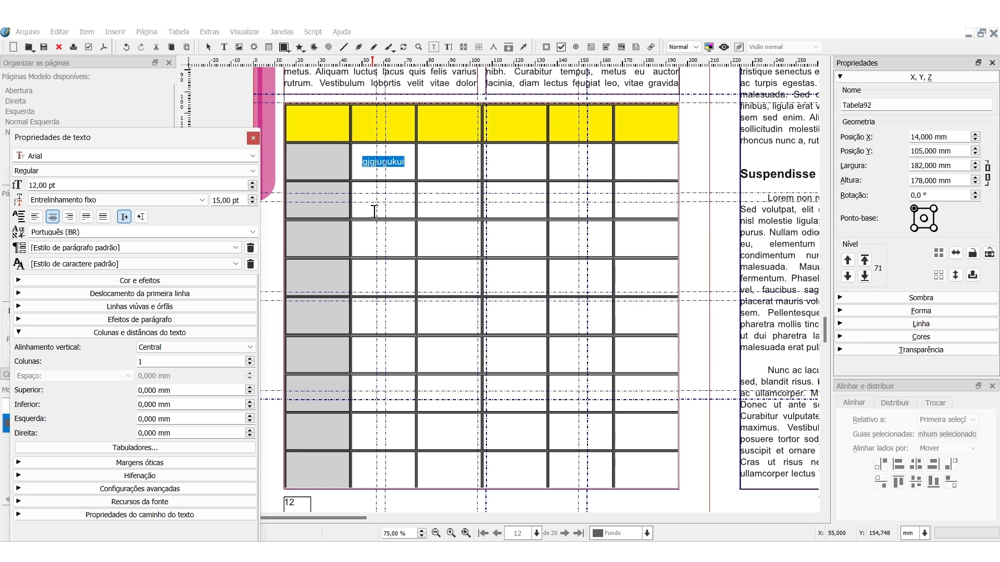
key("Tab")
left_click(435, 160)
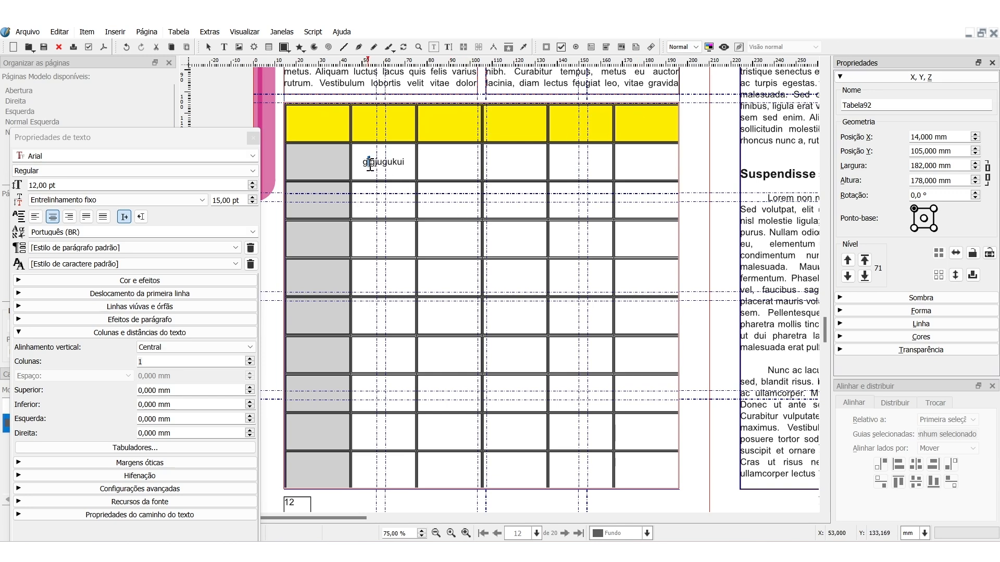
Step: Select all cells of the table and look through the available cell styles
left_click_drag(368, 161, 545, 201)
left_click(442, 170)
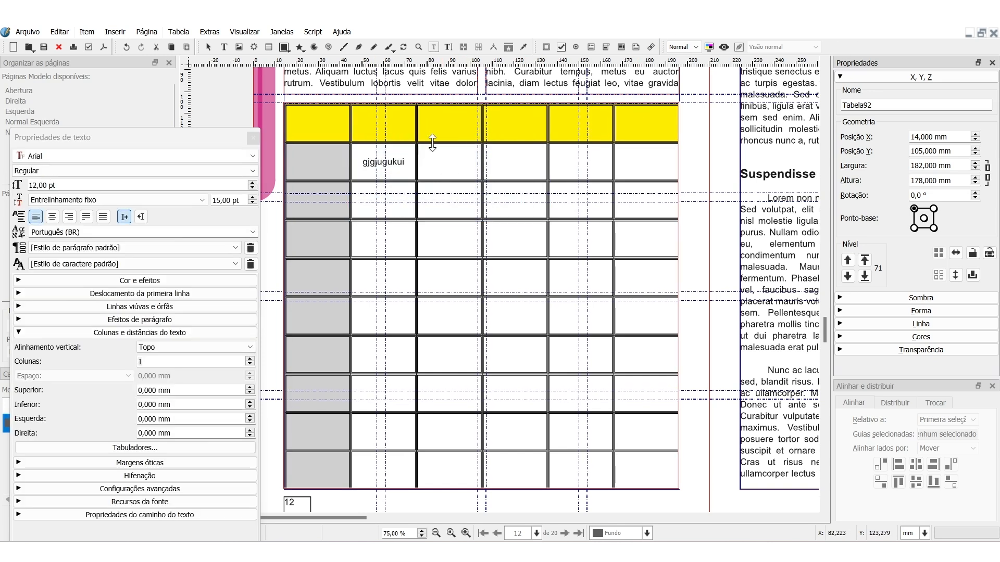
left_click_drag(319, 131, 645, 475)
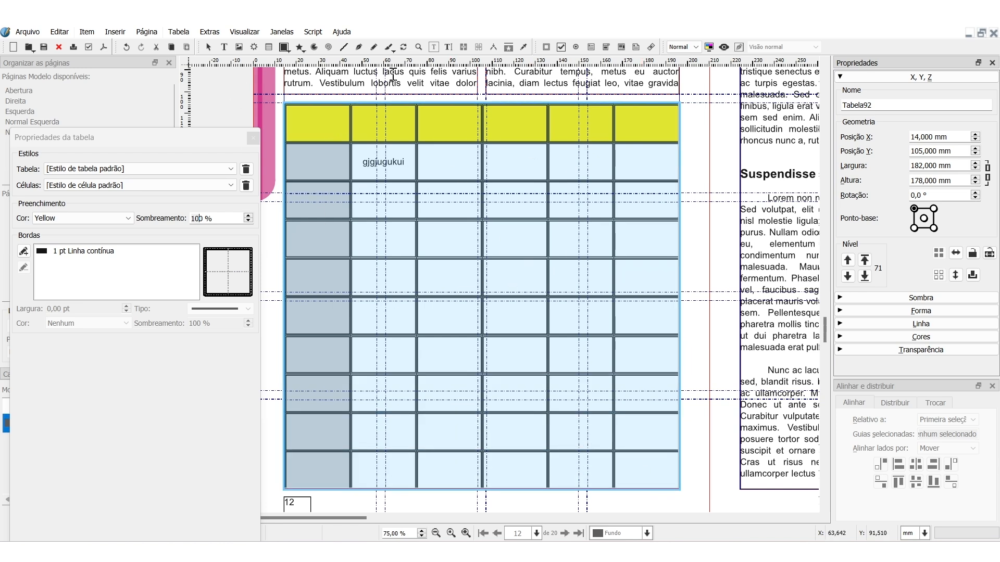
left_click(229, 185)
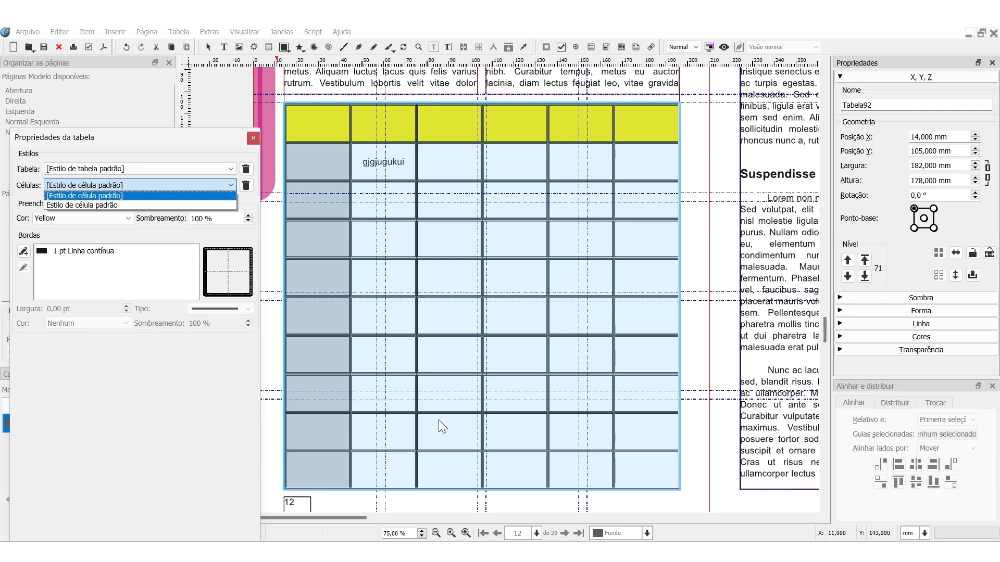
left_click(488, 203)
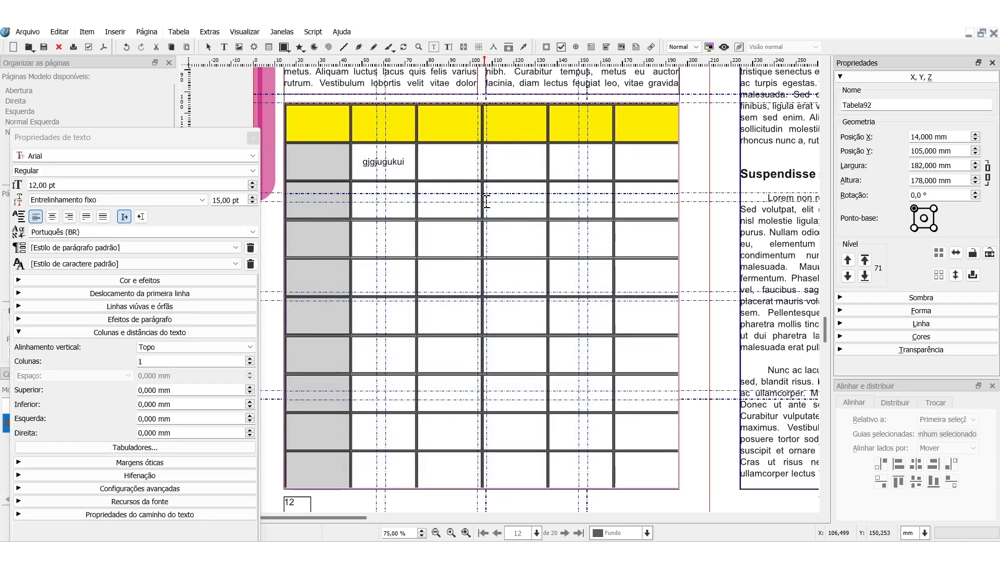
Step: Draw an arc about 89 × 87 mm in the empty column beside the "Sed rhoncus" text on page 16
scroll(486, 202, "down", 10)
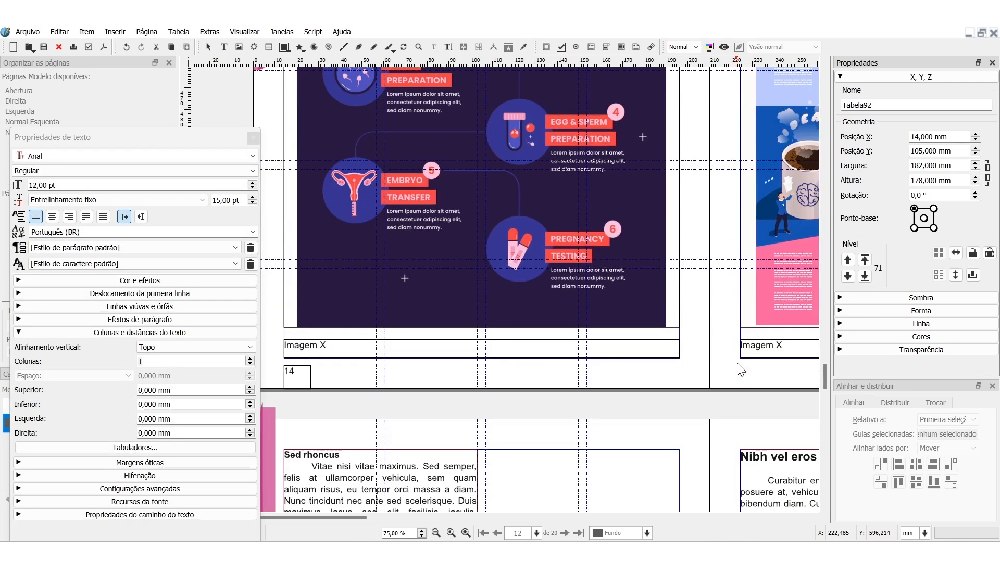
scroll(741, 369, "down", 10)
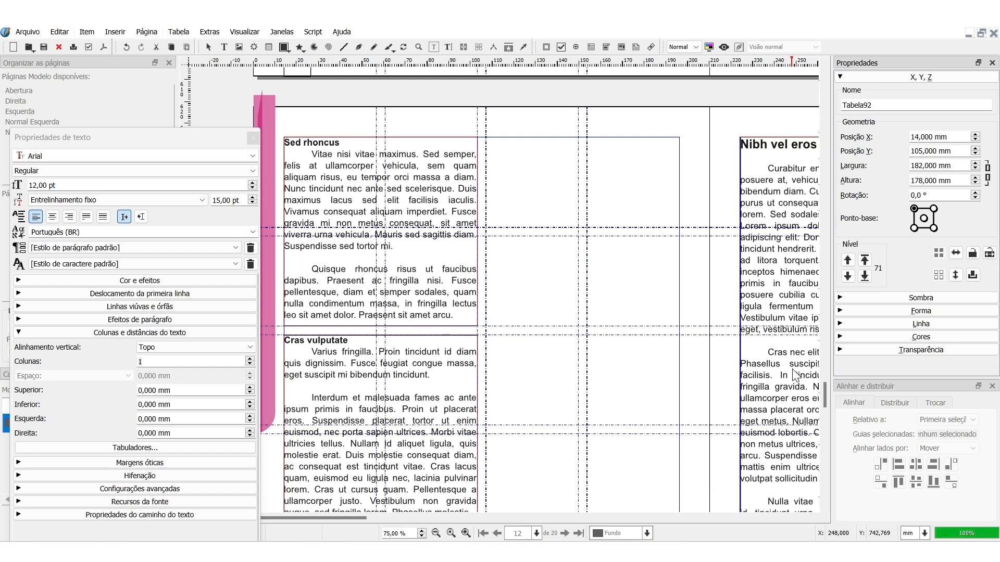
left_click(312, 48)
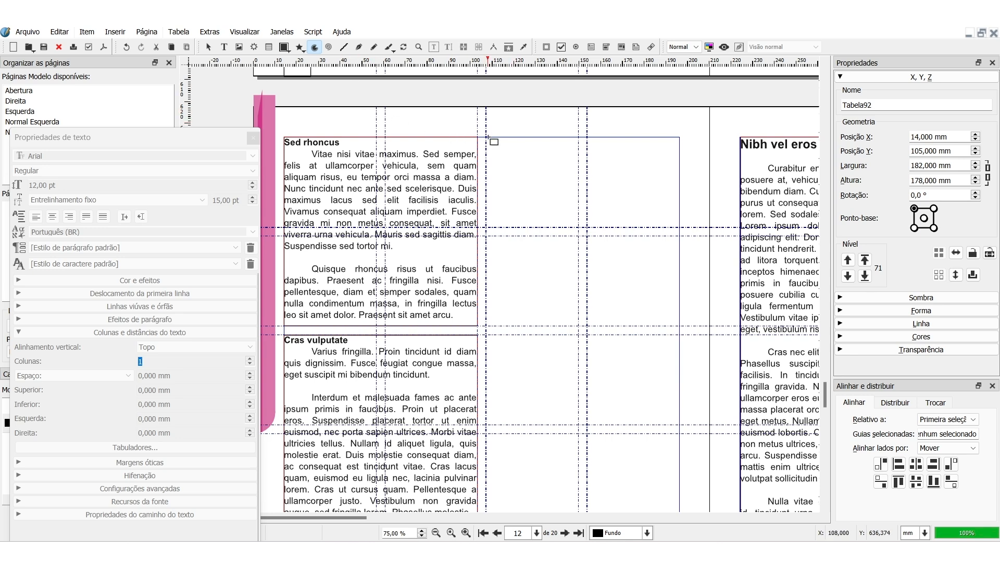
left_click_drag(486, 137, 679, 324)
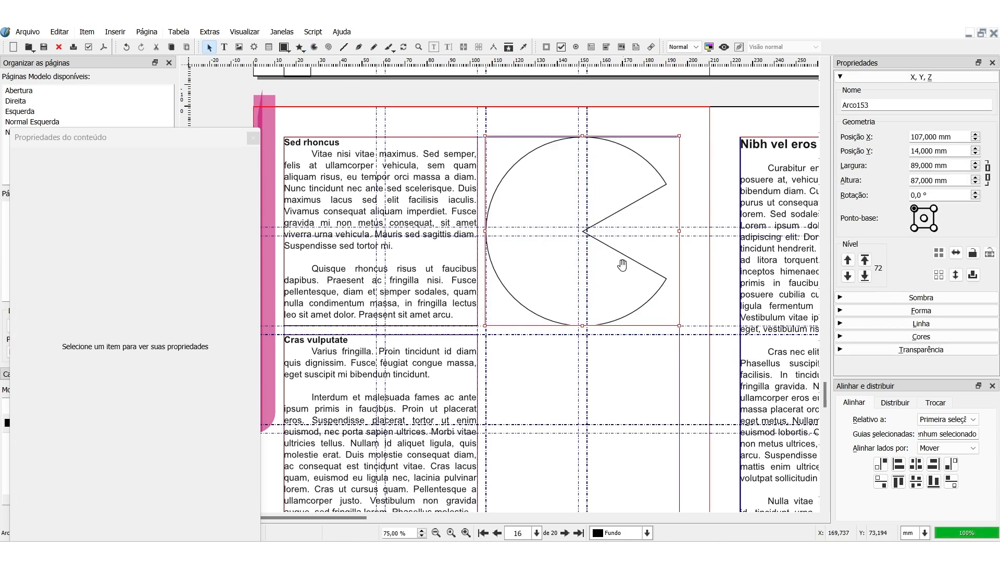
Step: Set the arc's start angle to 0° and its end angle to 150°, and finish the edit
double_click(567, 263)
left_click_drag(589, 231, 473, 241)
key("ctrl+a")
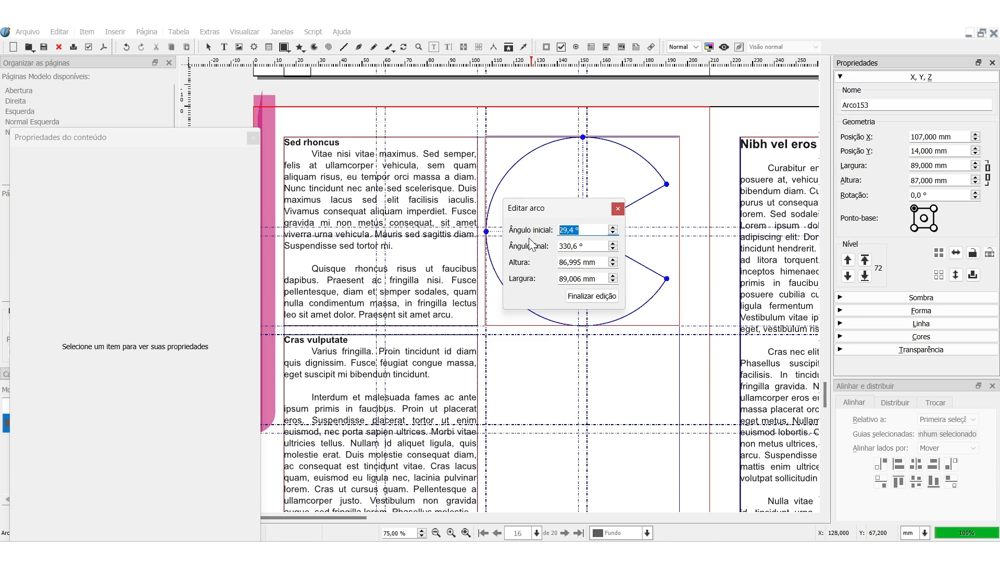
type("0")
key("Tab")
type("150")
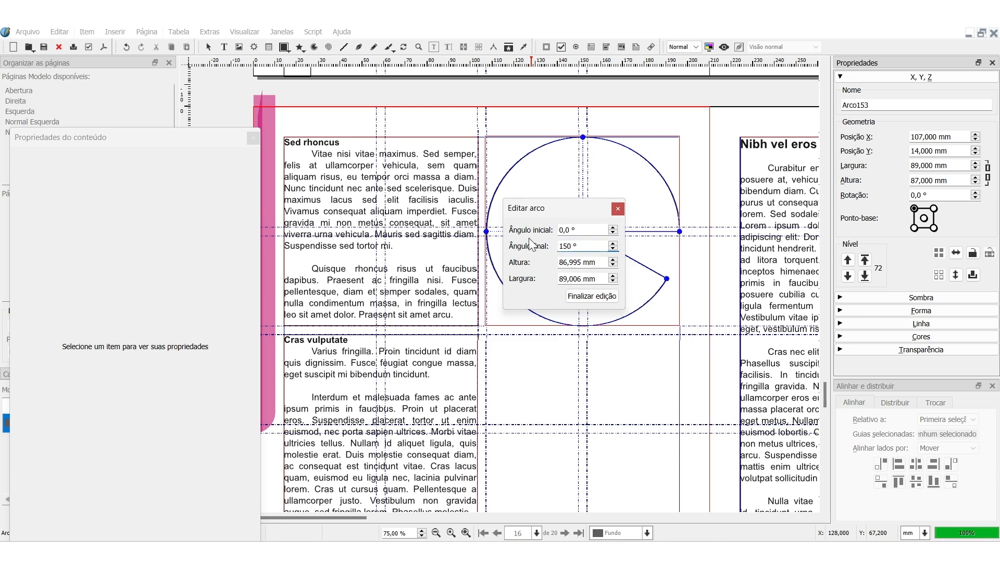
left_click(592, 296)
Step: Fill the first arc with Red and set its stroke colour to Nenhum (none)
left_click(917, 337)
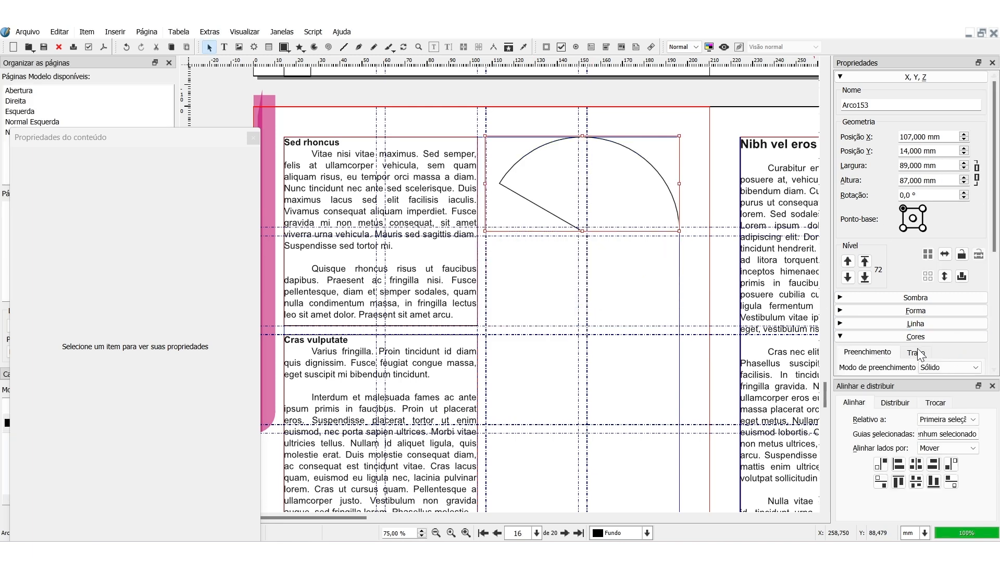
scroll(922, 346, "down", 5)
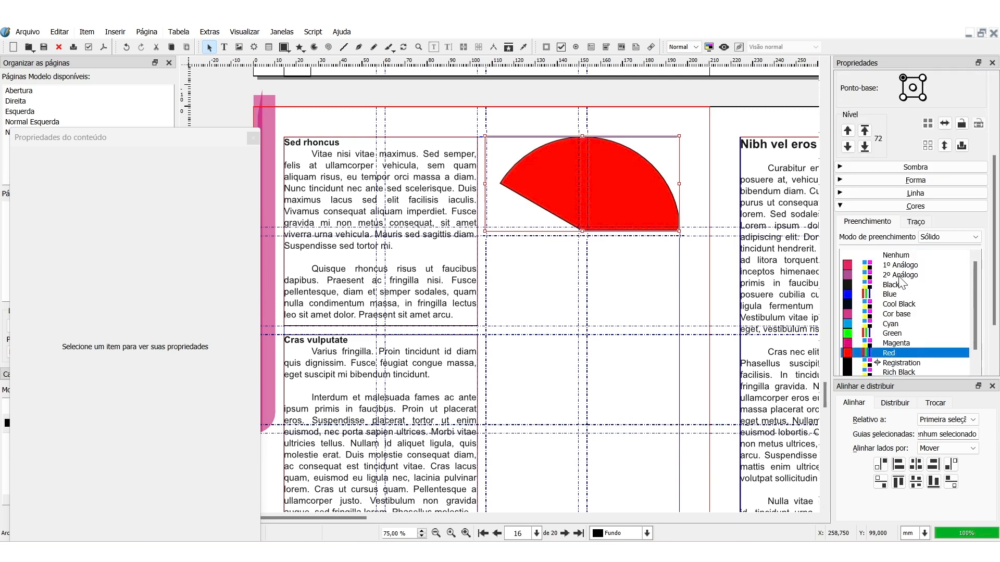
left_click(915, 223)
left_click(903, 254)
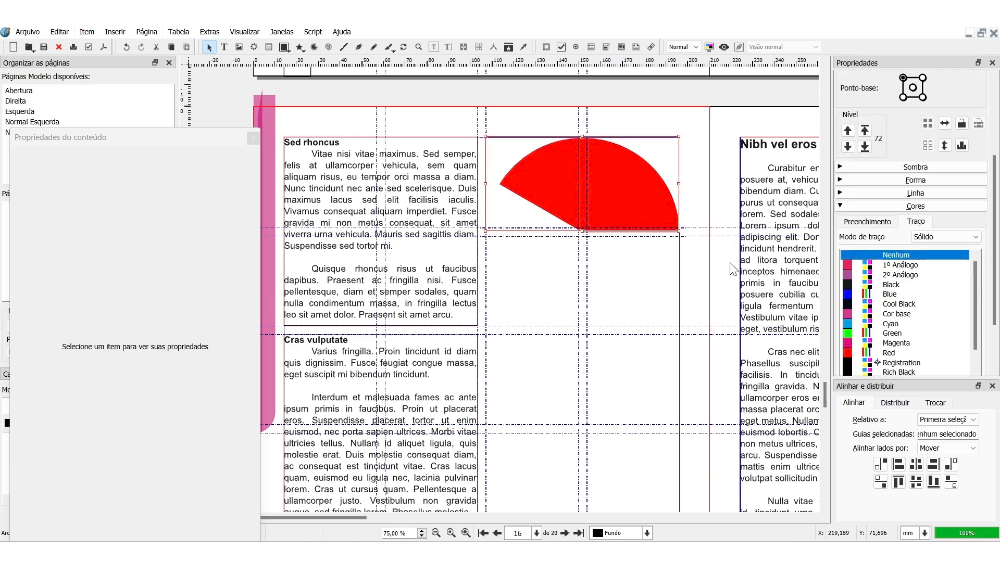
left_click(661, 265)
Step: Draw a second arc about 89 × 87 mm over the first, with start angle 150° and end angle 230°
left_click(315, 47)
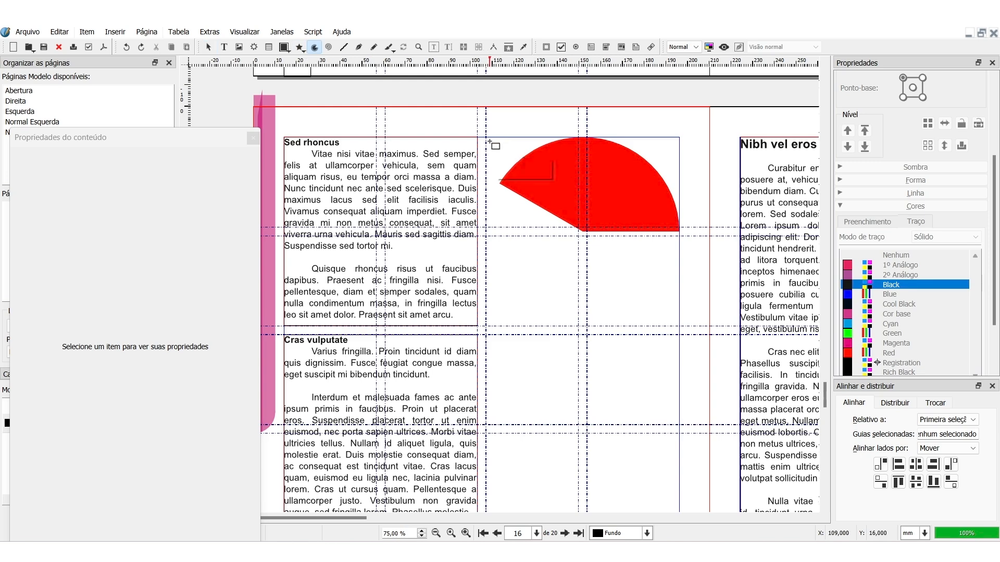
left_click_drag(486, 137, 680, 326)
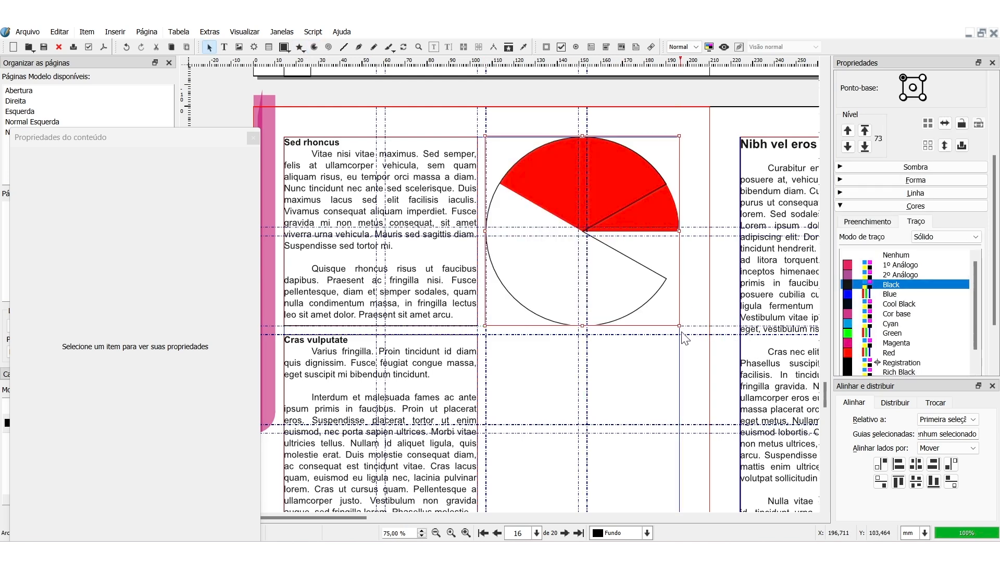
double_click(570, 270)
type("150")
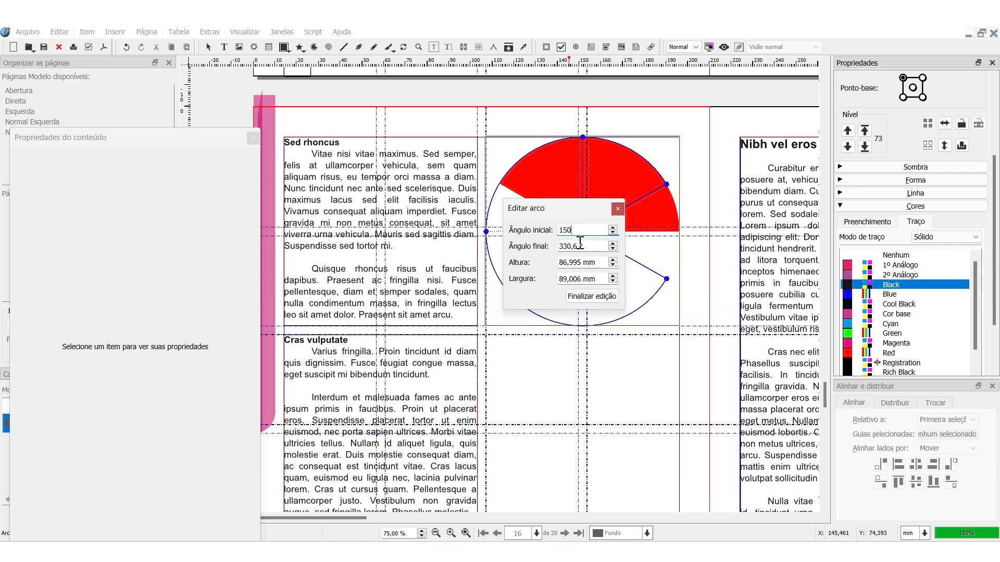
key("Tab")
type("230")
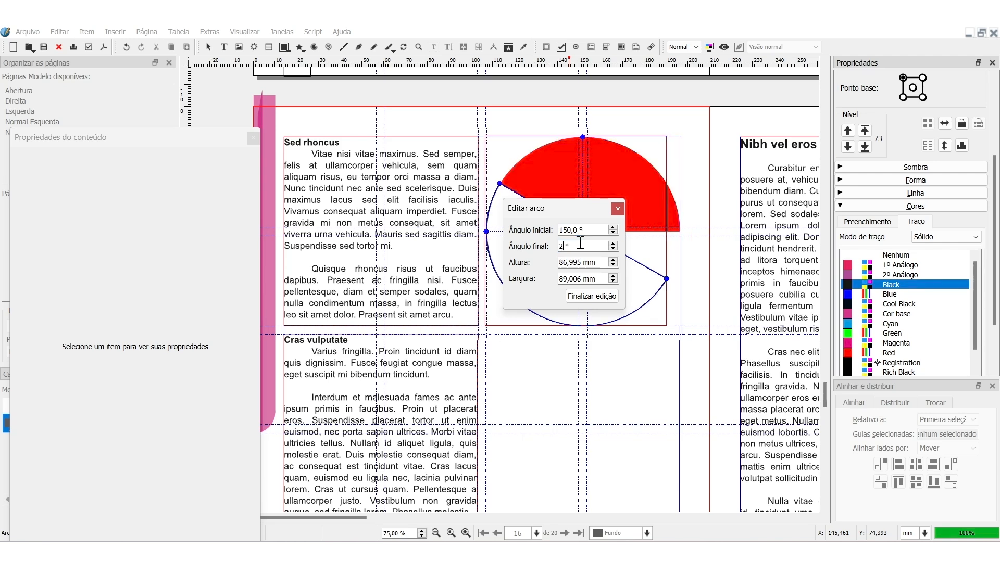
left_click(592, 296)
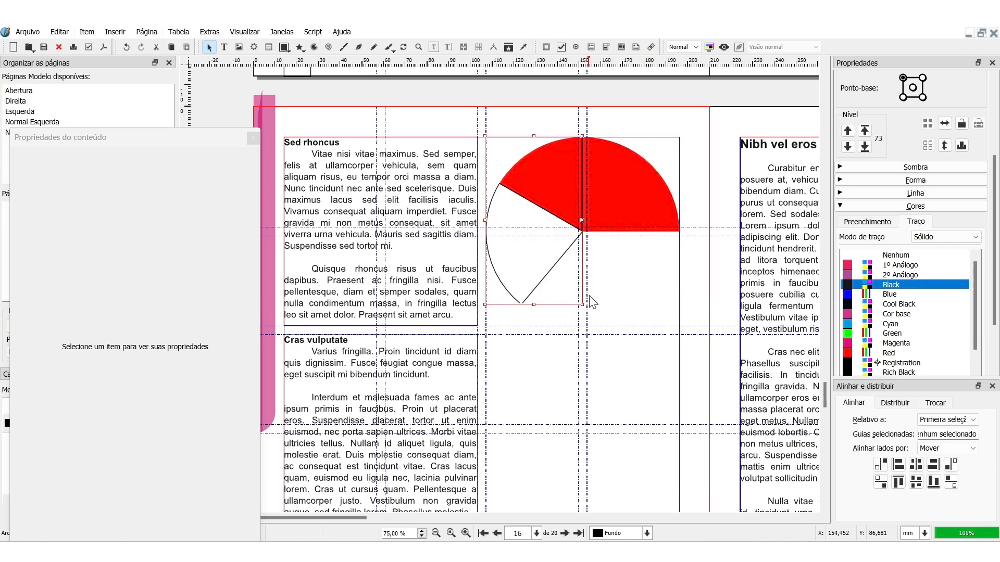
Step: Set the second arc's stroke colour to Nenhum (none) and fill it with Blue
left_click(904, 296)
left_click(867, 222)
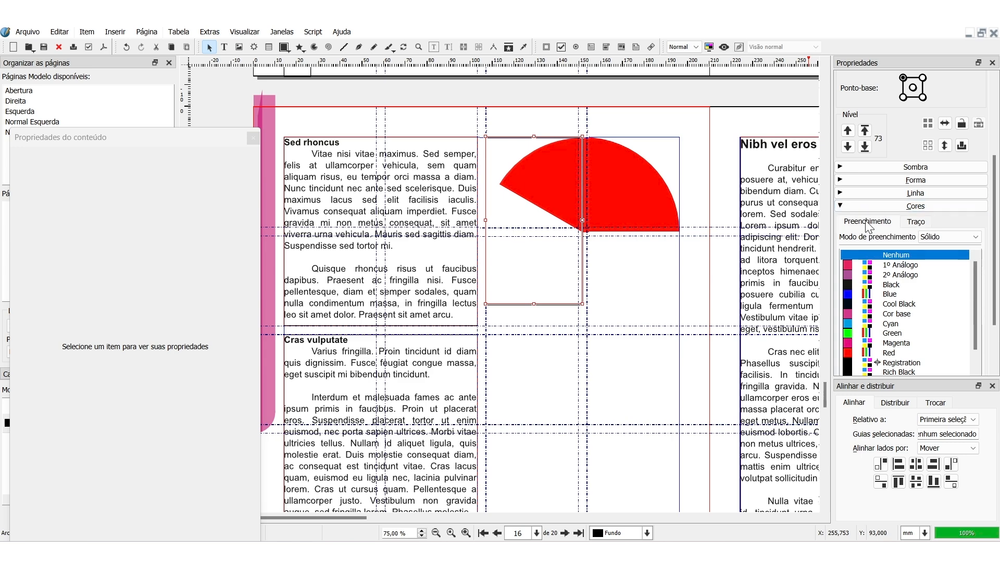
left_click(888, 294)
Step: Draw a third arc about 89 × 87 mm over the same area and set its start angle to 230°
left_click(667, 311)
double_click(667, 311)
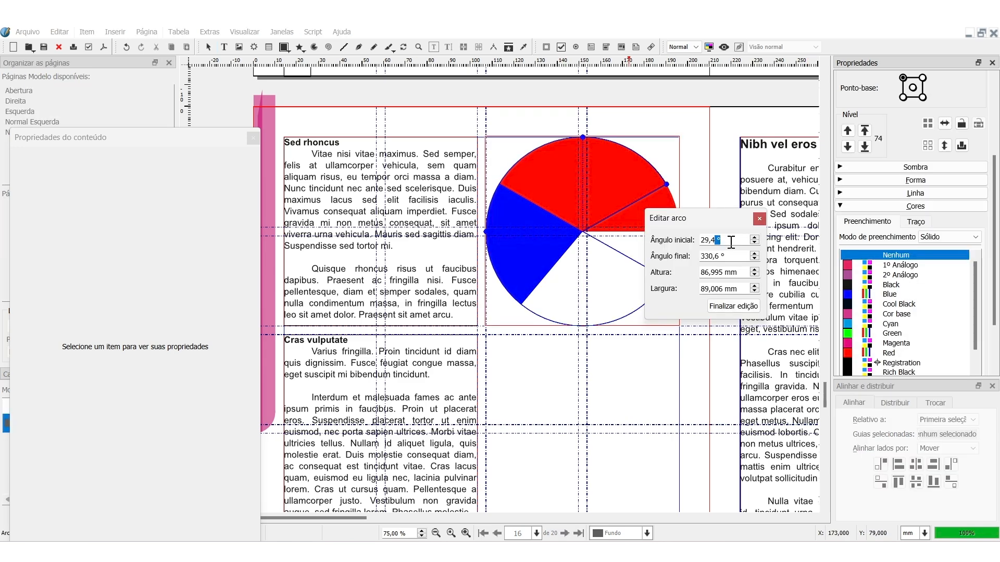
left_click_drag(733, 237, 703, 235)
type("230")
key("Tab")
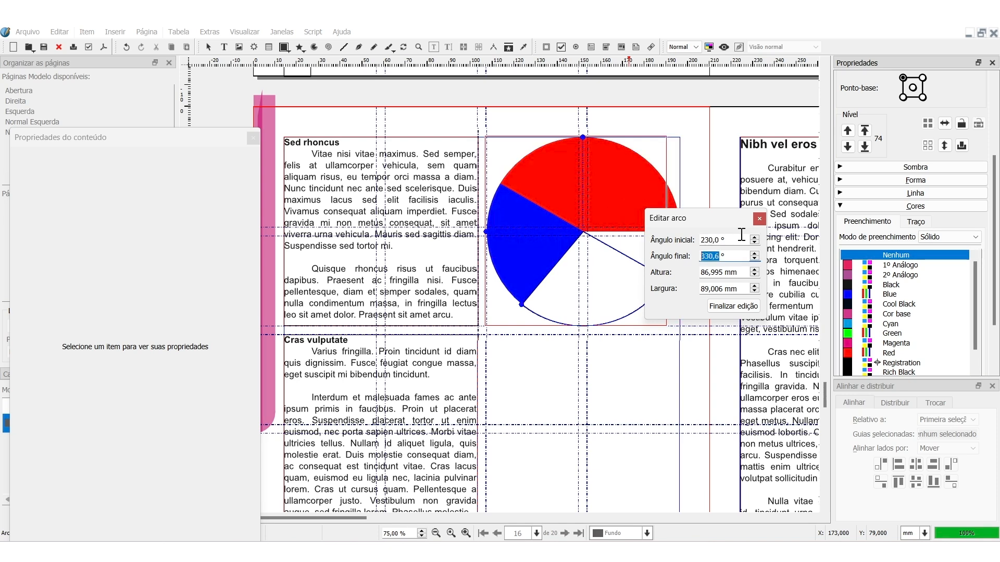
Step: Try end angles of 270° and 290° for the third arc
type("25")
type("0")
key("Tab")
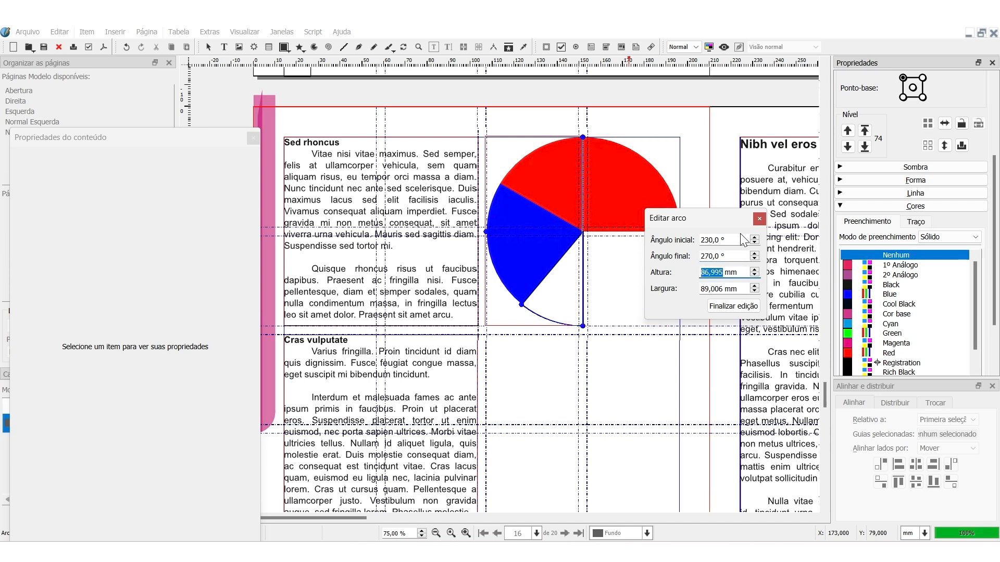
double_click(712, 257)
type("30")
left_click(735, 241)
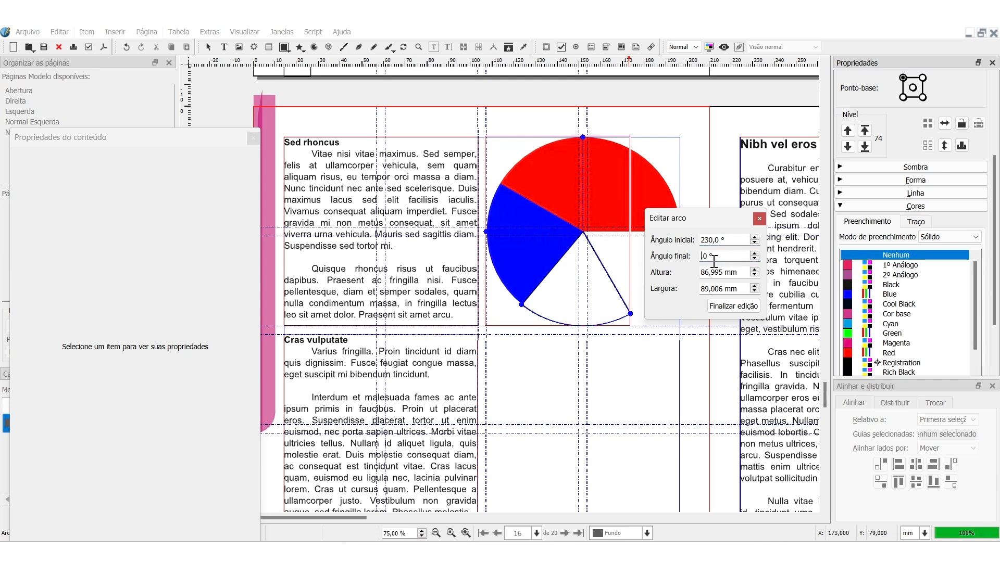
left_click(730, 241)
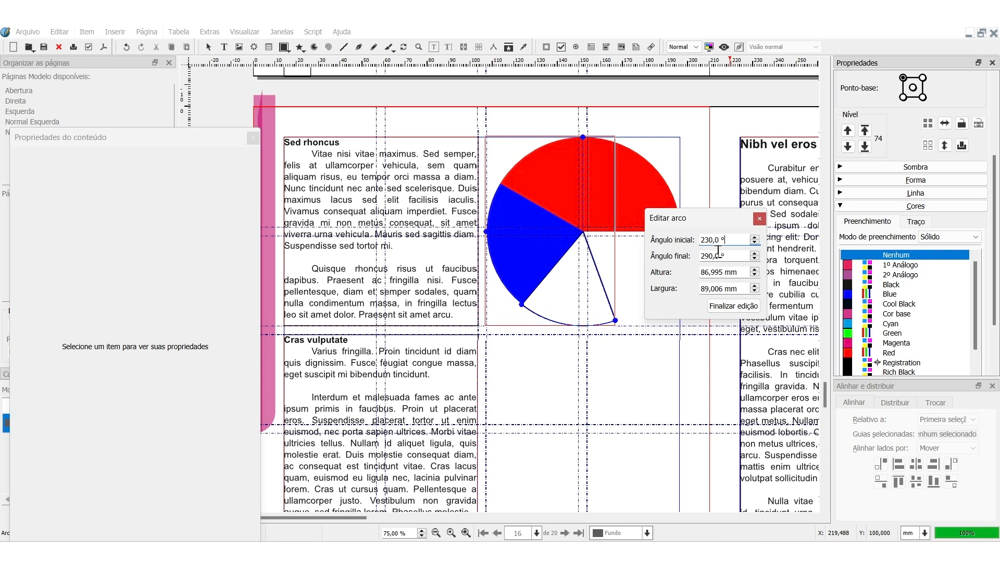
Step: Set the third arc's end angle to 295° and finish the edit
left_click_drag(713, 256, 709, 257)
type("5")
left_click(731, 241)
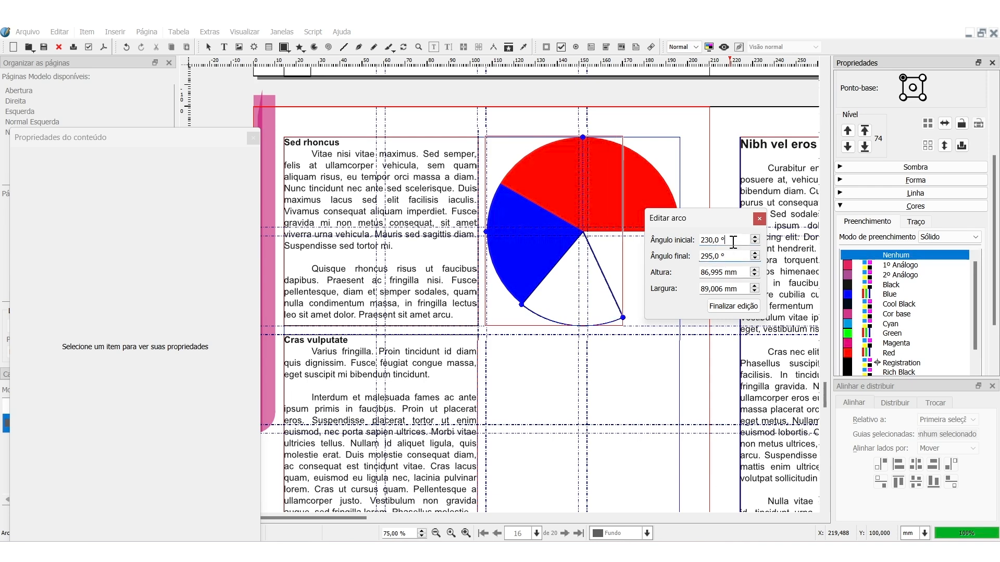
left_click(733, 306)
Step: Fill the third arc with Green and set its stroke colour to Nenhum (none)
left_click(892, 333)
left_click(916, 222)
left_click(896, 255)
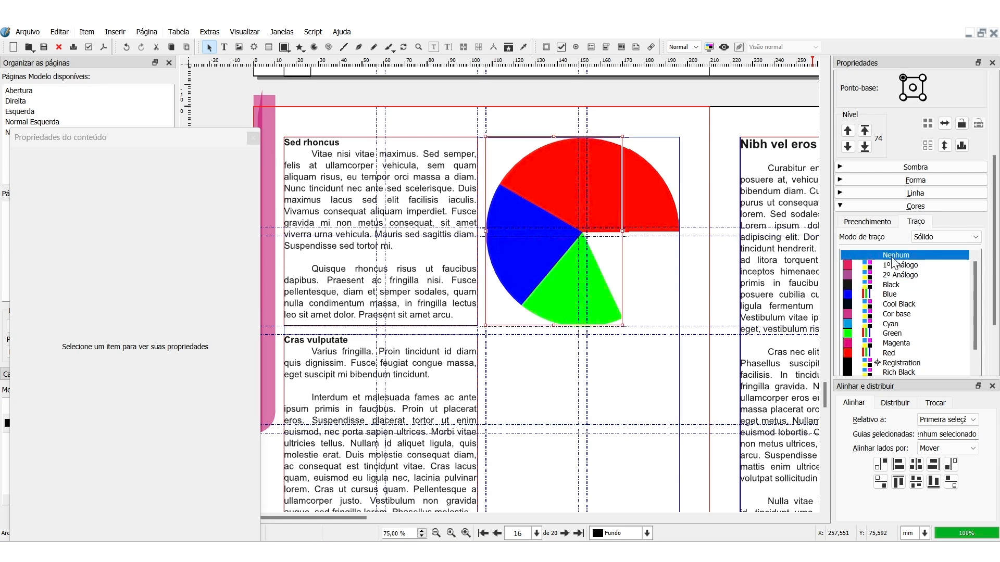
left_click(716, 214)
Step: Draw a fourth arc about 89 × 87 mm over the same area and set its start angle to 295°
left_click(314, 47)
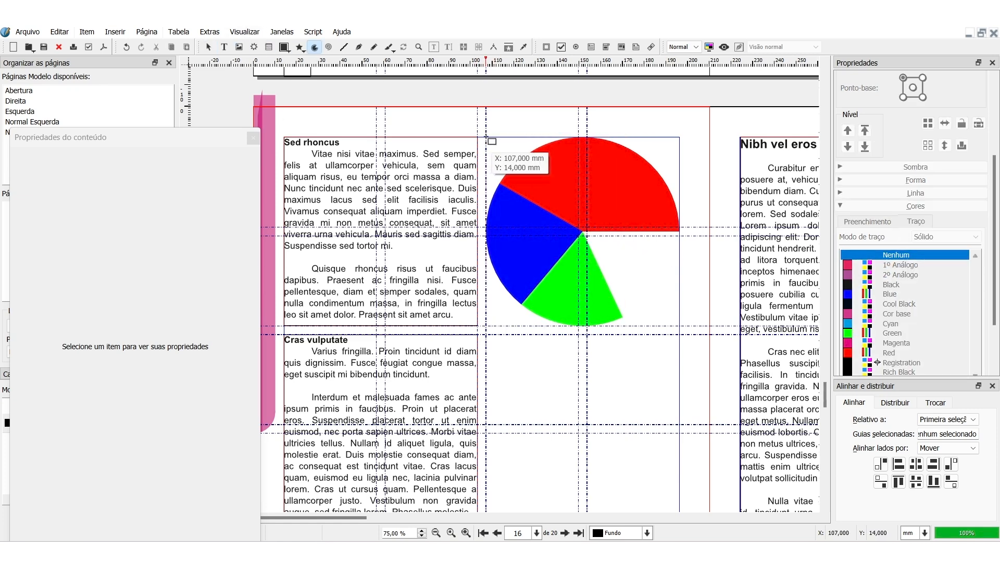
left_click_drag(485, 137, 679, 318)
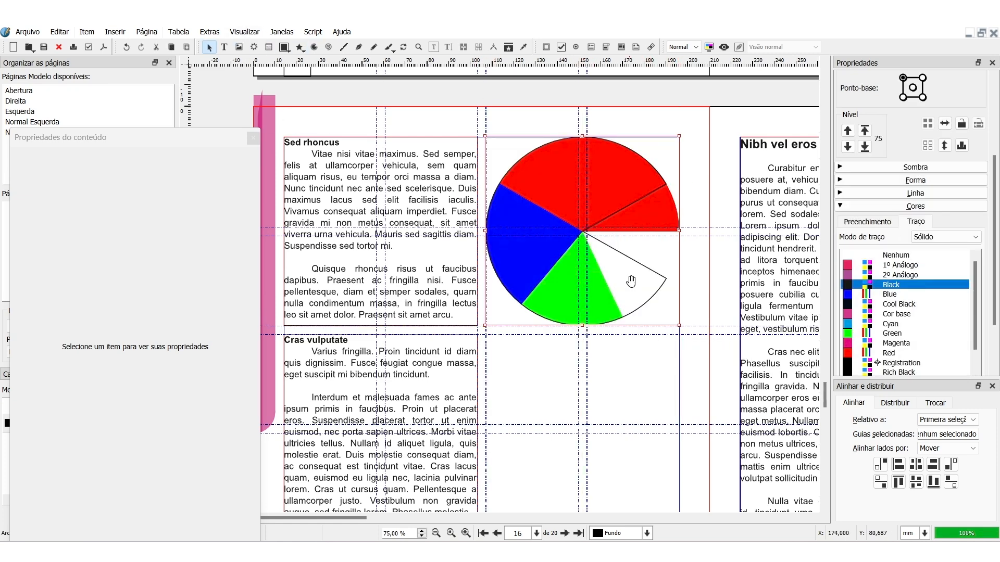
double_click(660, 281)
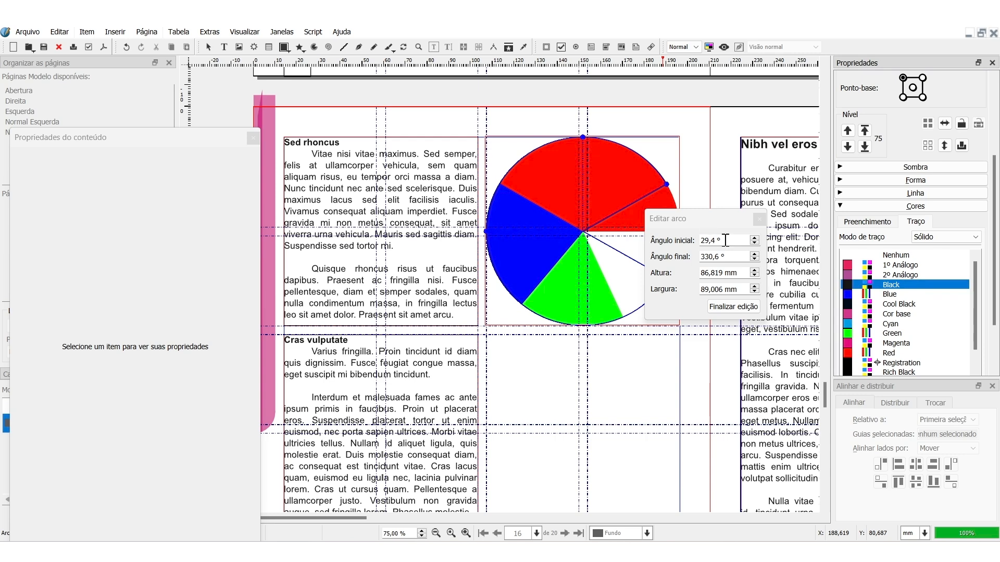
left_click_drag(726, 240, 698, 250)
type("295")
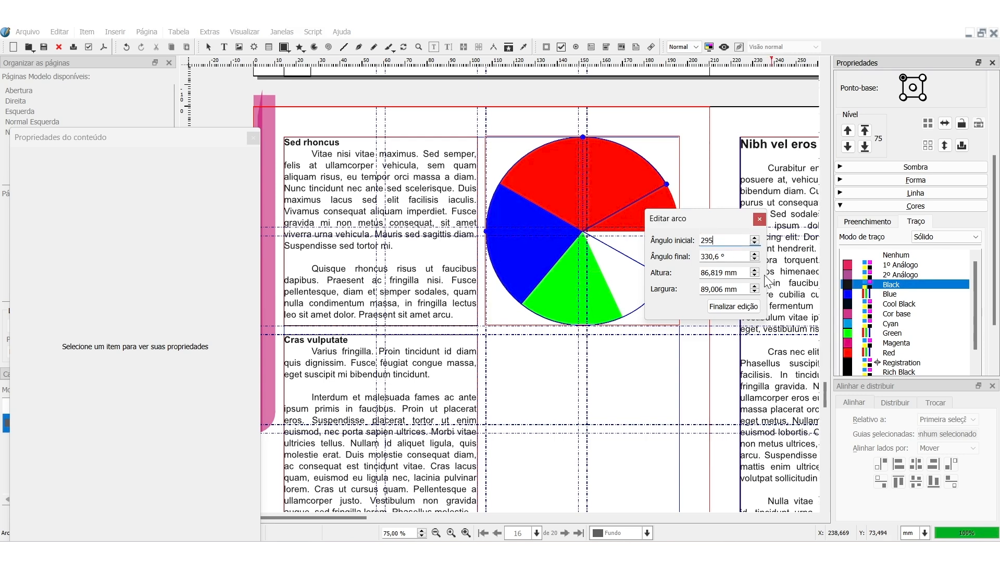
key("Tab")
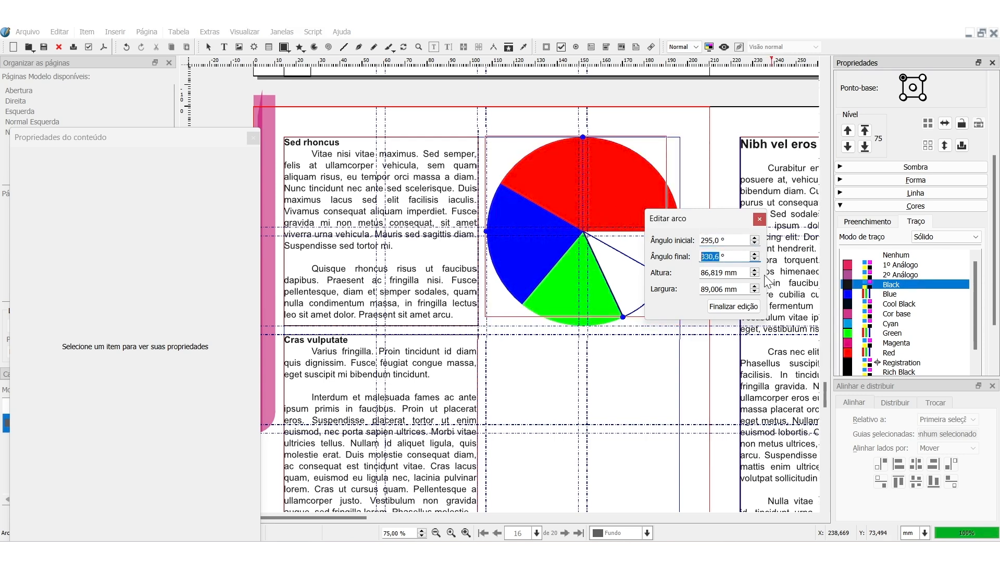
Step: Set the fourth arc's end angle to 340° and finish the edit
left_click_drag(723, 220, 693, 323)
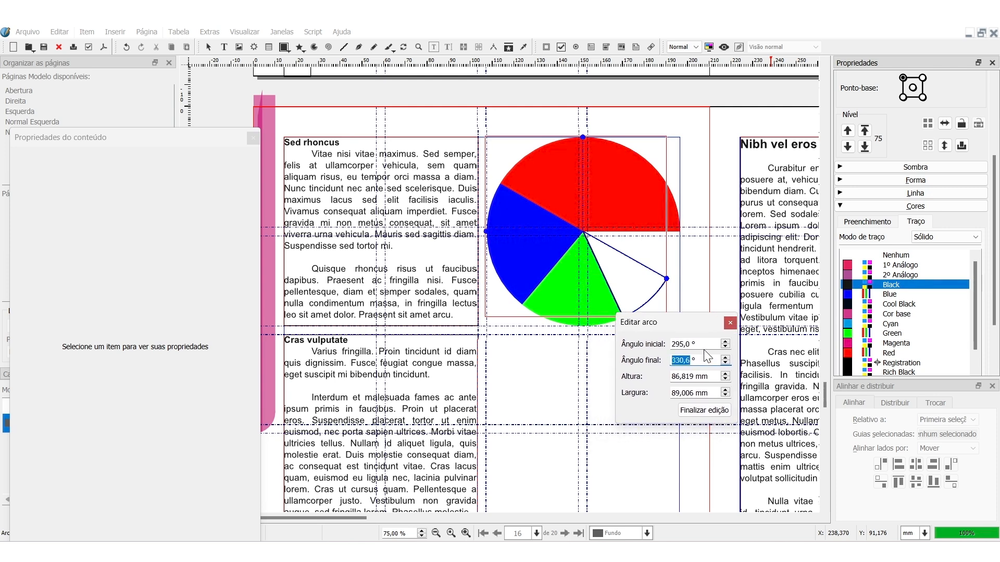
type("33")
key("BackSpace")
type("4")
key("Return")
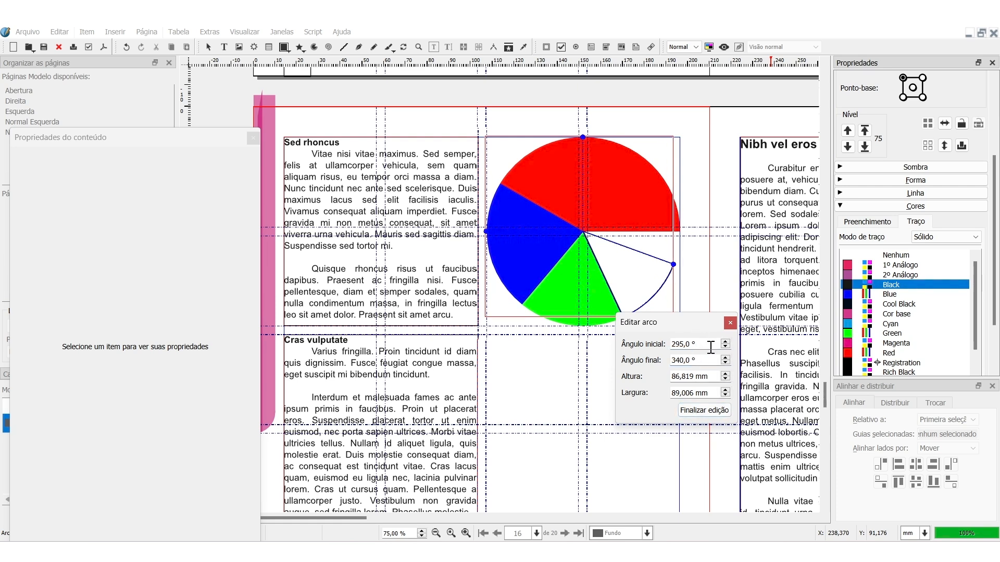
left_click_drag(701, 360, 680, 362)
type("30")
key("Return")
left_click_drag(699, 361, 676, 363)
type("40")
key("Return")
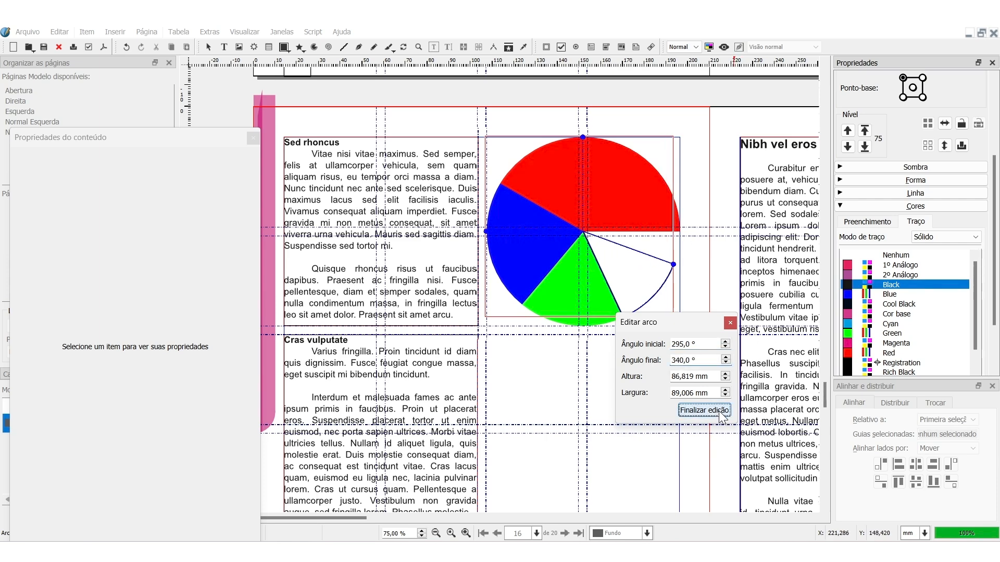
left_click(704, 410)
scroll(926, 334, "down", 5)
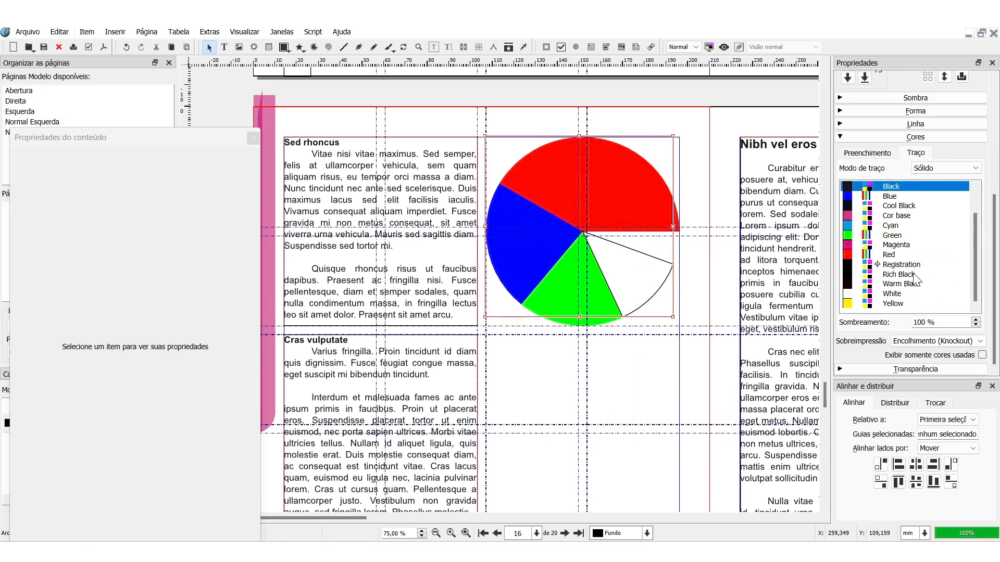
left_click(907, 305)
scroll(906, 259, "up", 5)
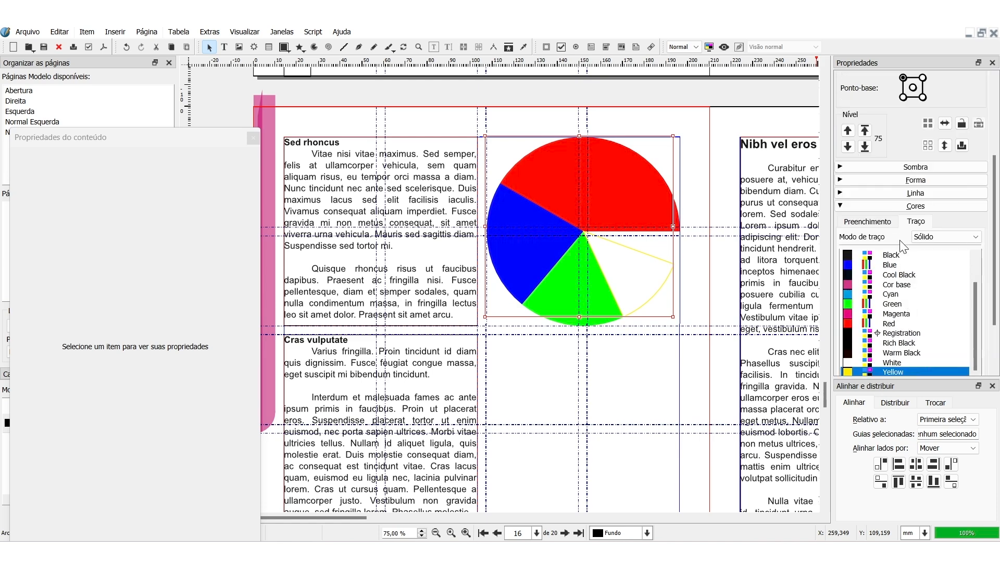
Step: Set the fourth arc's stroke colour to Nenhum (none) and fill it with Yellow
left_click(897, 255)
left_click(892, 224)
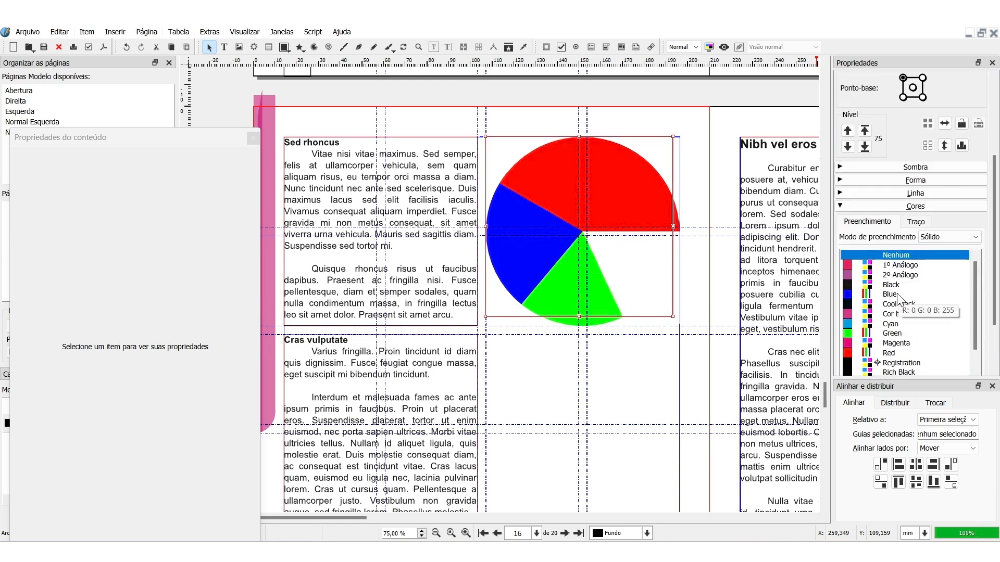
scroll(900, 307, "down", 1)
left_click(896, 364)
left_click(895, 372)
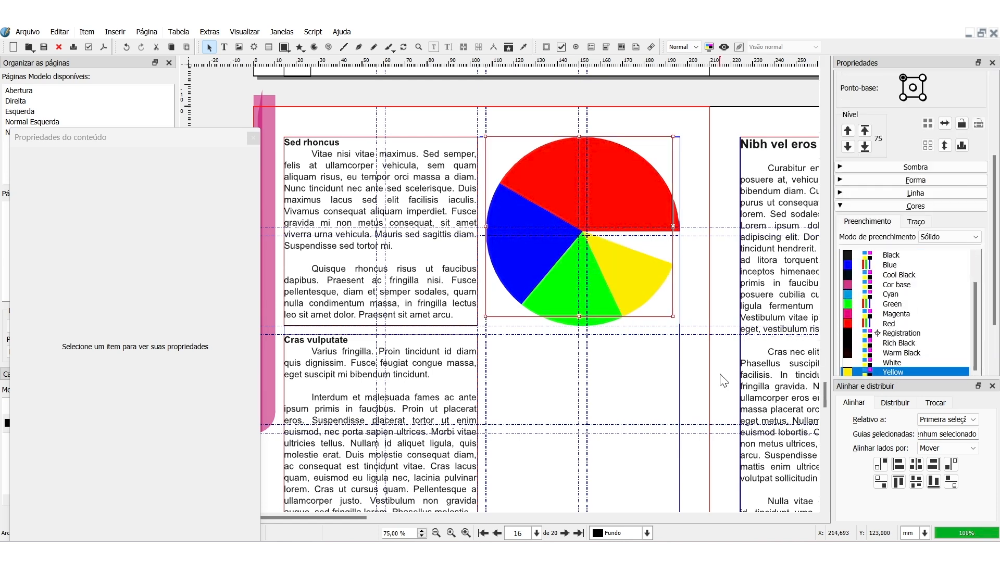
left_click(720, 375)
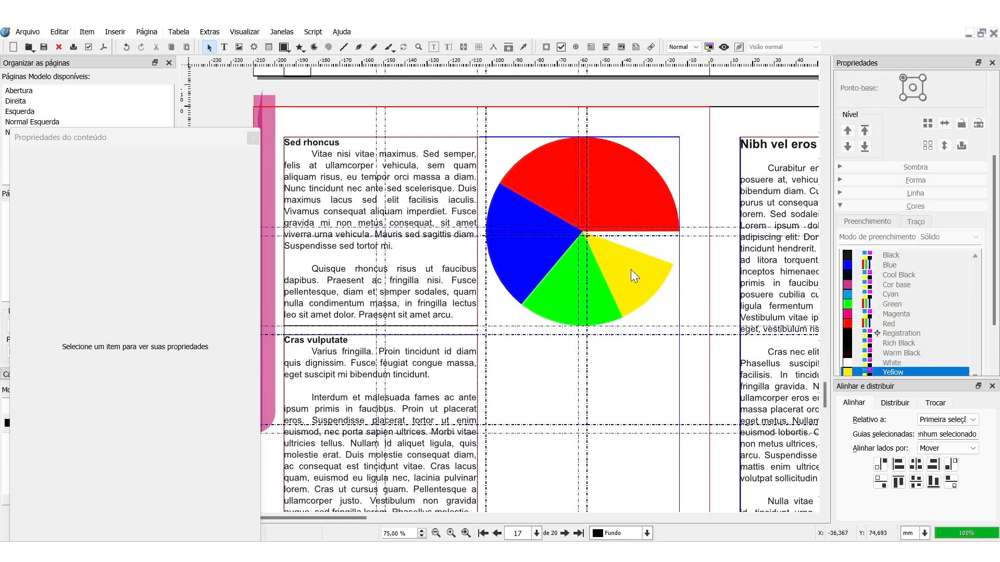
Step: Draw a fifth arc about 89 × 87 mm over the same area, with start angle 340° and end angle 360°
left_click(315, 47)
left_click_drag(486, 137, 682, 326)
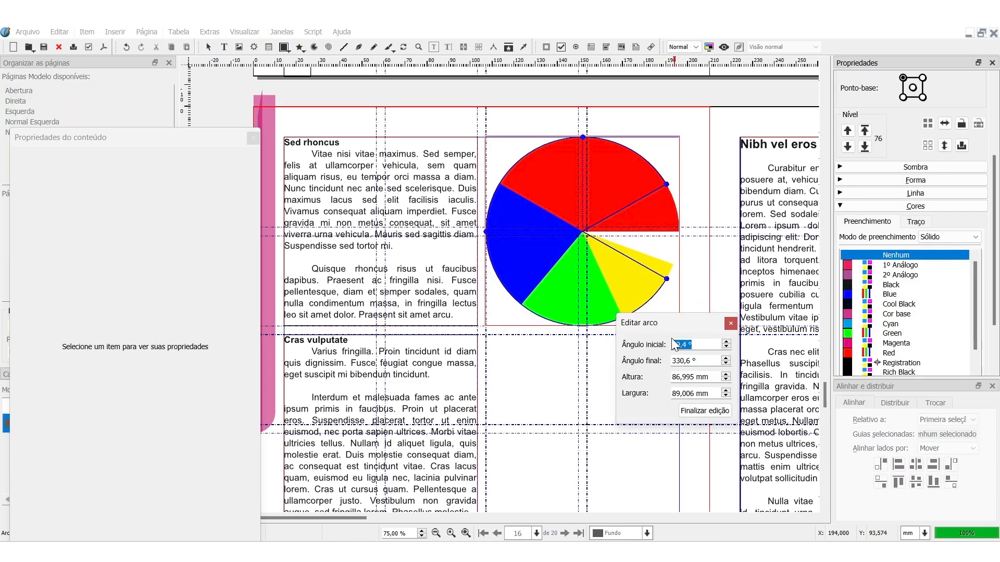
type("340")
key("Tab")
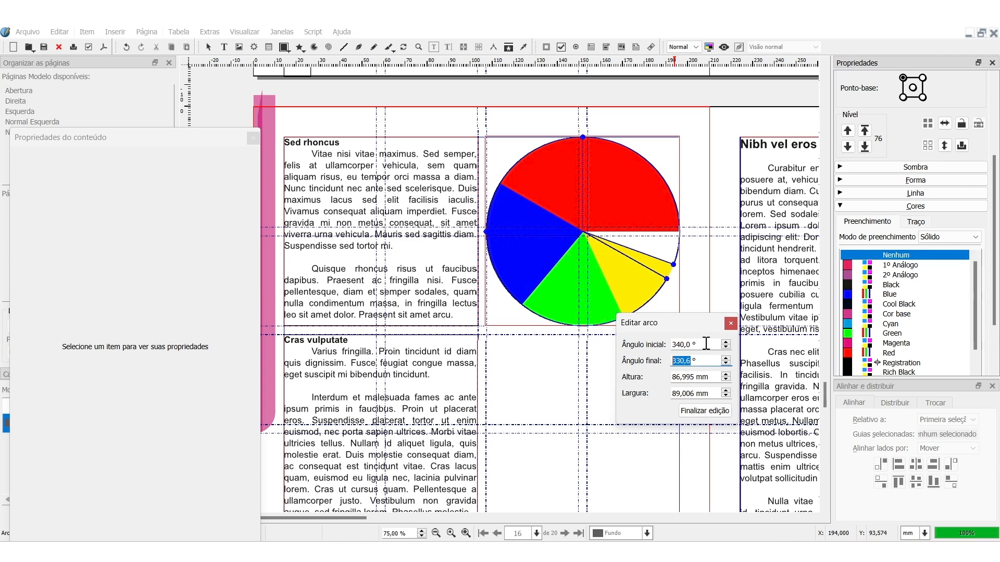
type("360")
key("Return")
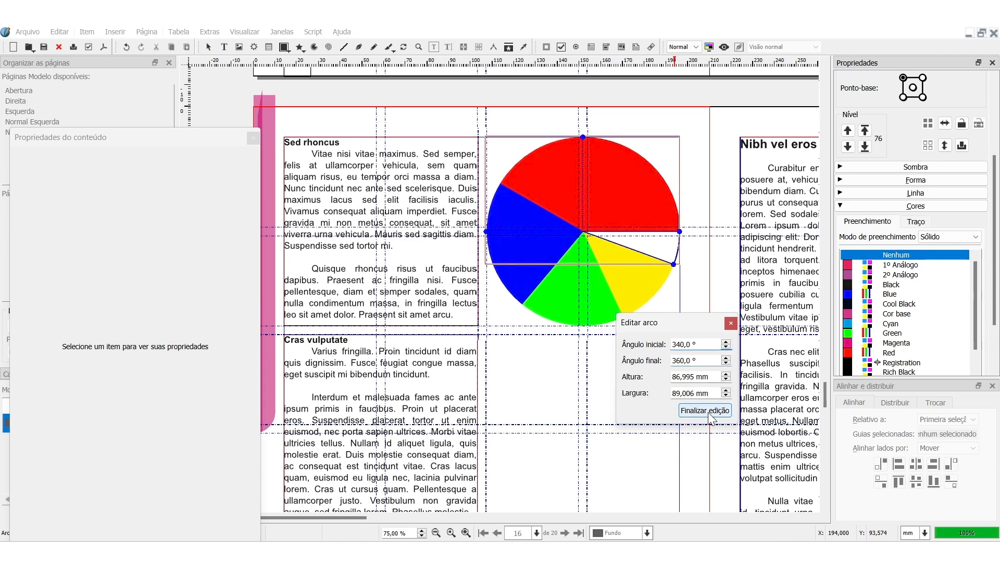
left_click(706, 411)
Step: Fill the fifth arc with Magenta and set its stroke colour to Nenhum (none)
scroll(893, 354, "down", 3)
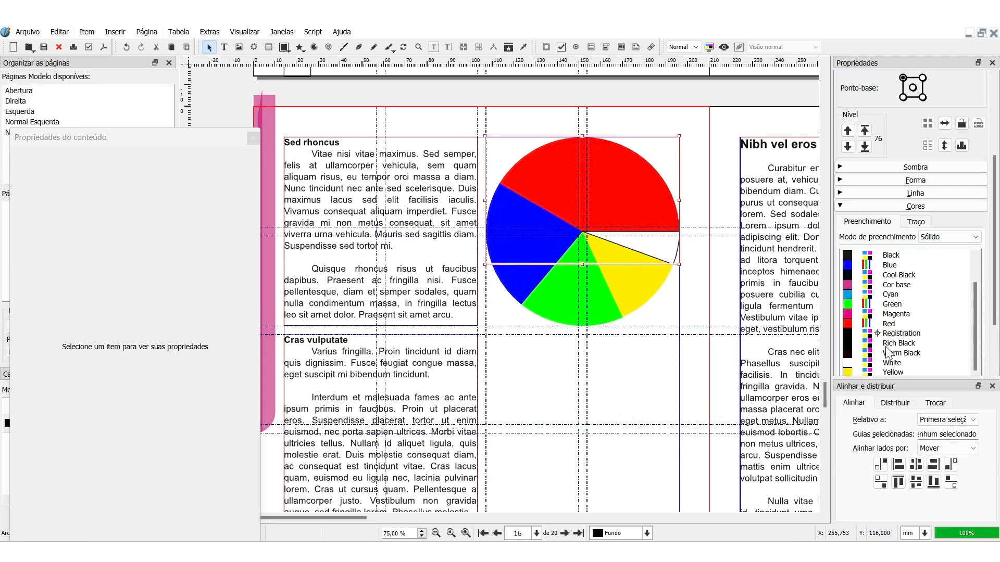
left_click(905, 243)
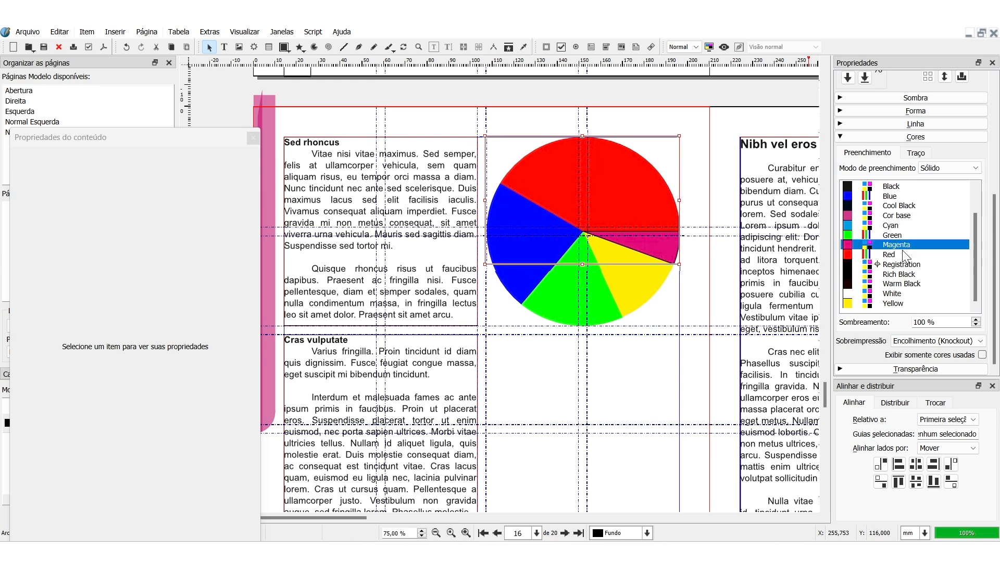
scroll(896, 216, "up", 5)
scroll(906, 224, "down", 3)
left_click(909, 224)
left_click(906, 255)
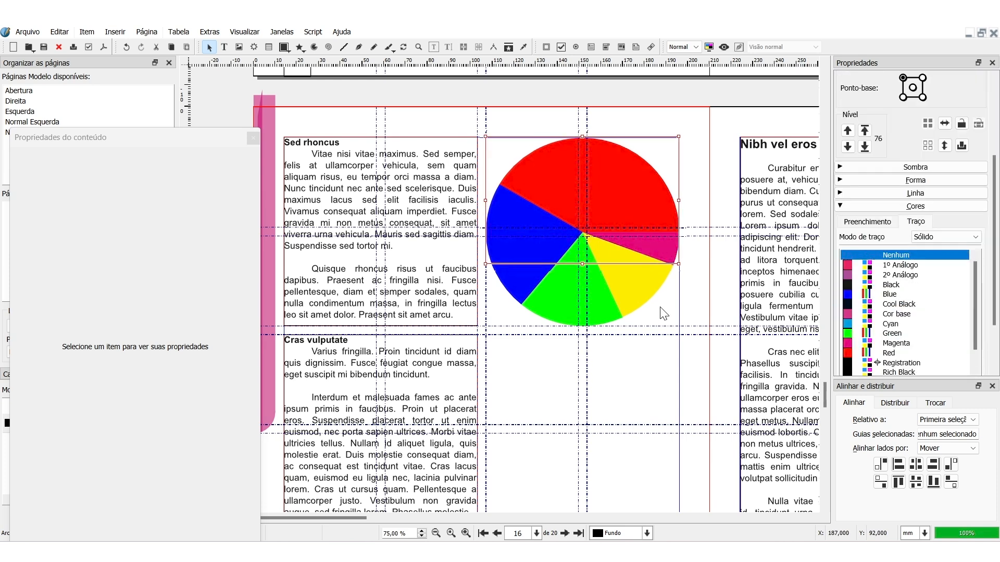
left_click(680, 345)
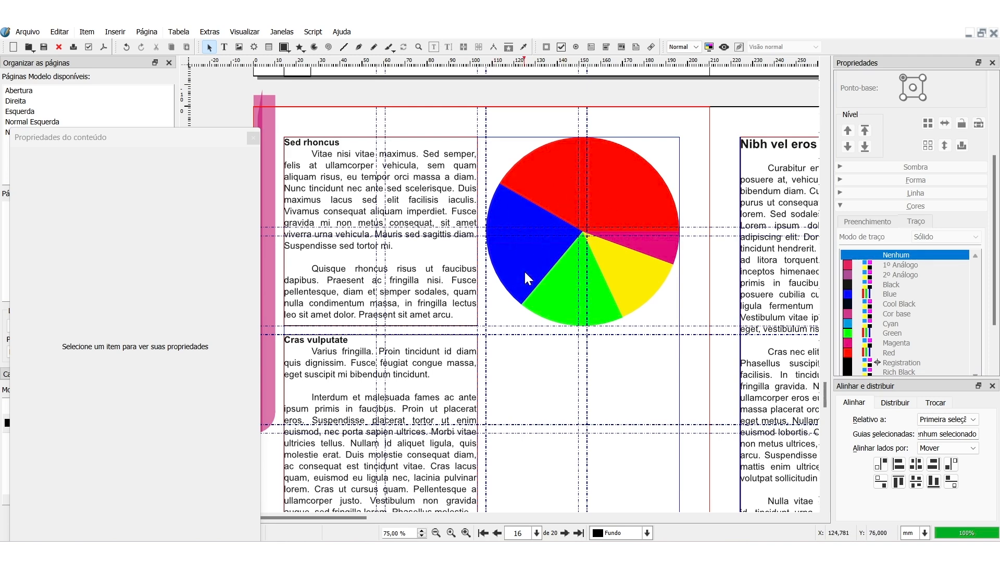
scroll(655, 373, "down", 1)
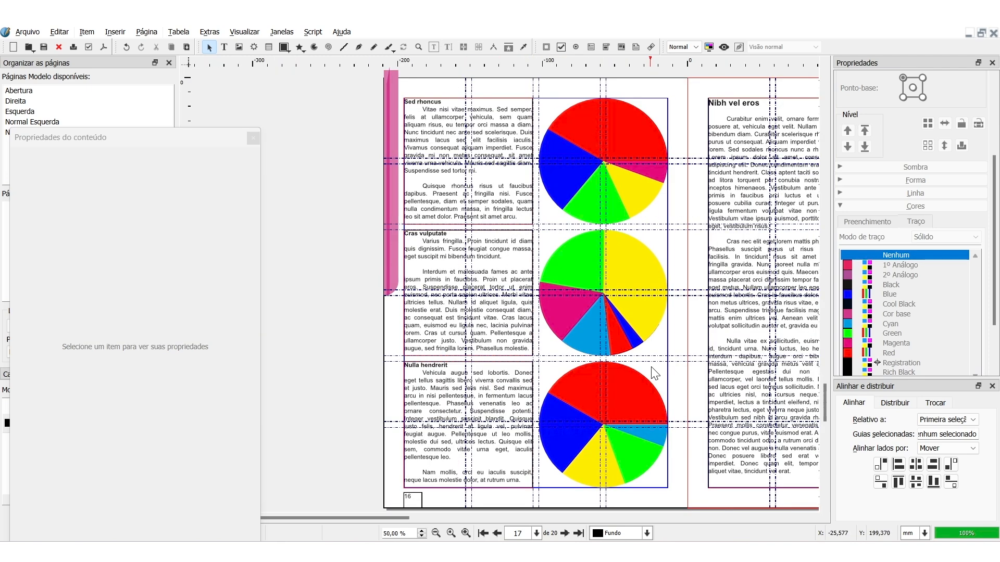